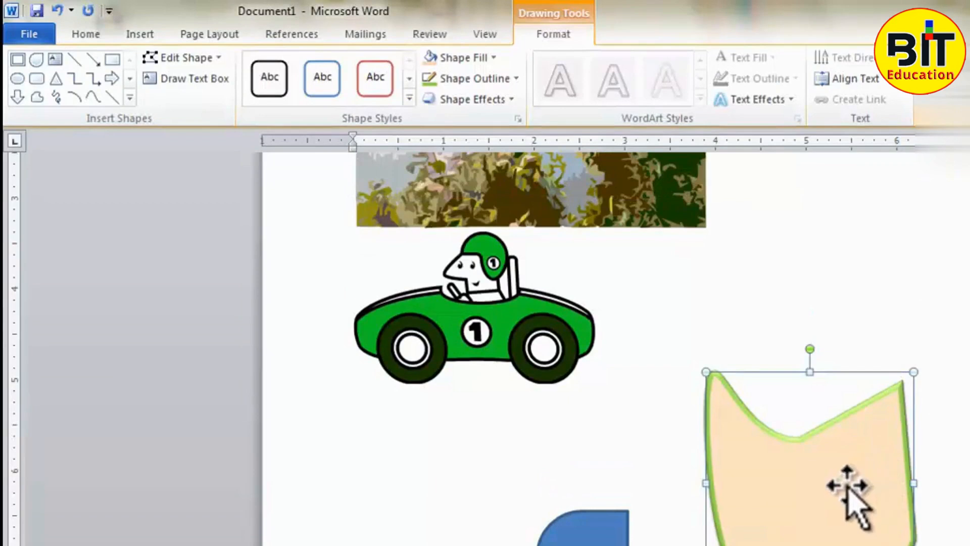
- Move the peach freeform shape with the green outline around the page
left_click_drag(762, 411, 840, 297)
left_click_drag(791, 360, 674, 399)
left_click_drag(678, 349, 793, 457)
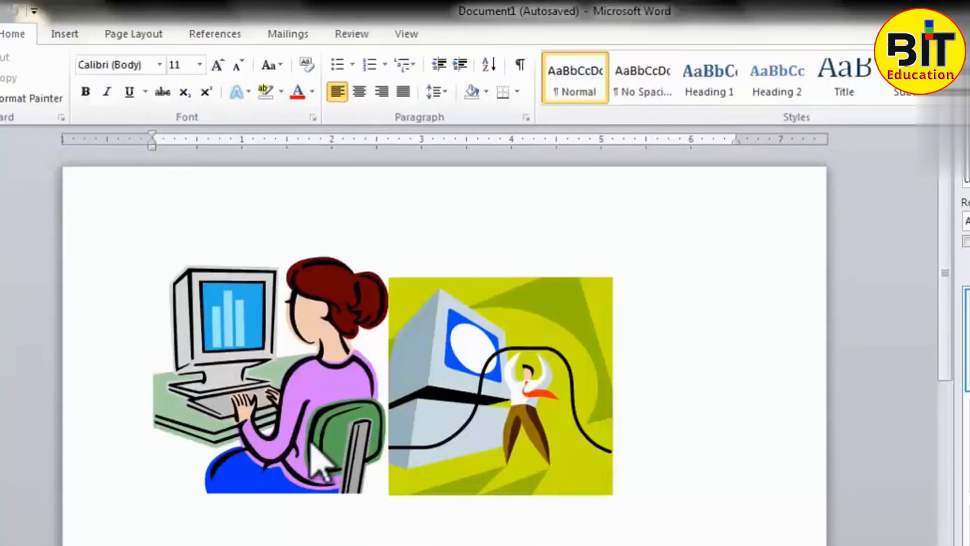
- Select each of the two computer clip art pictures in turn and show the formatting options for the woman-at-computer picture
left_click(314, 407)
left_click(462, 420)
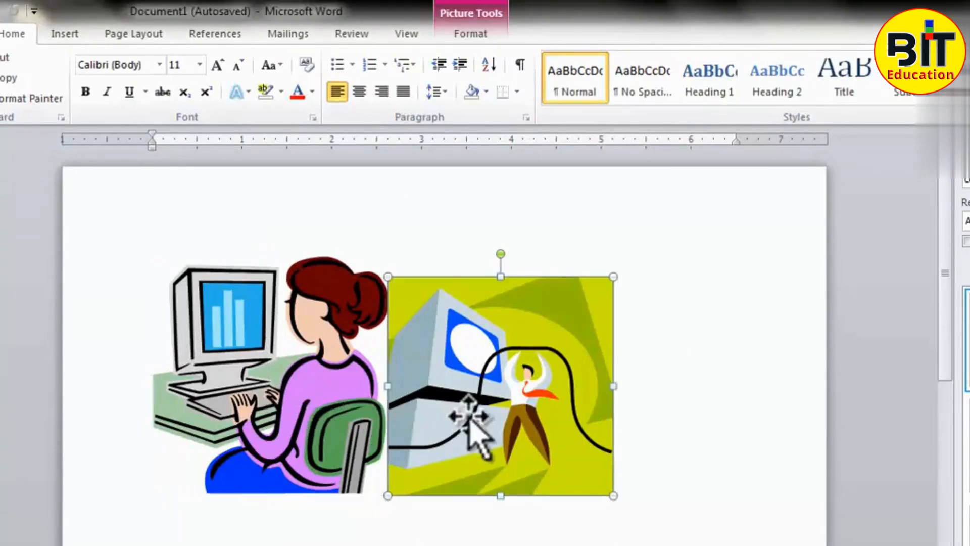
left_click(349, 419)
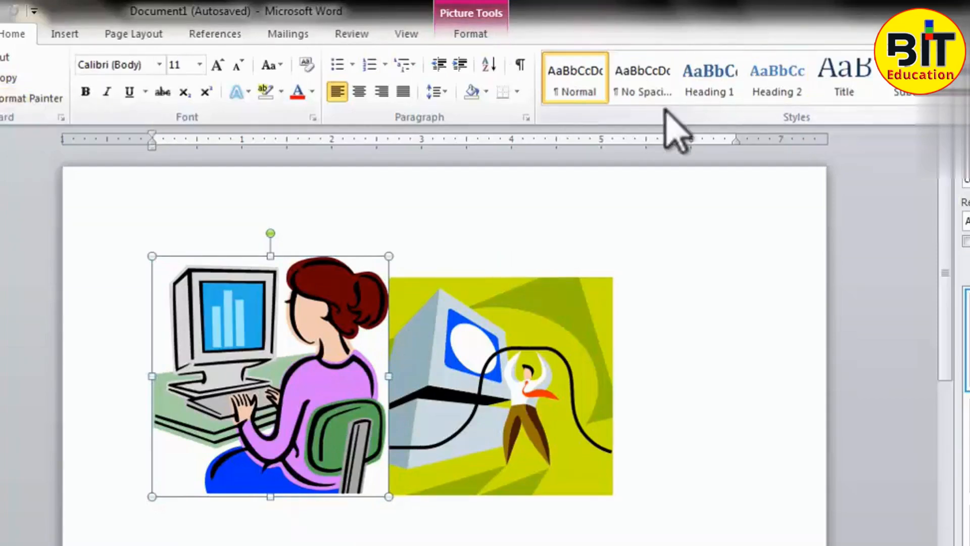
left_click(487, 34)
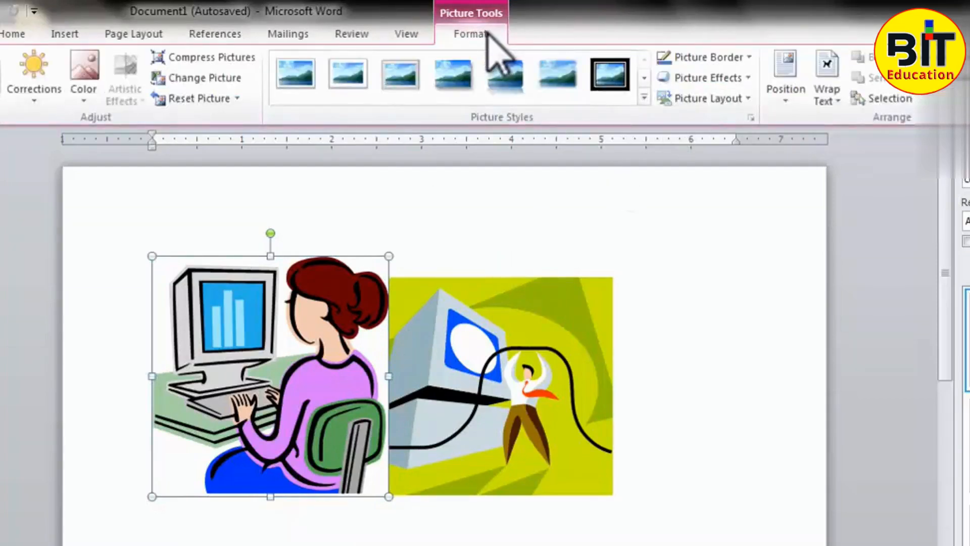
left_click(667, 461)
left_click(505, 445)
left_click(329, 422)
left_click(478, 417)
left_click(381, 418)
left_click(488, 431)
left_click(327, 423)
left_click(479, 417)
left_click(349, 423)
left_click(525, 422)
- Try to move the green computer picture over the woman-at-computer picture while both are in line with text
left_click_drag(554, 411, 380, 407)
left_click_drag(496, 414, 357, 404)
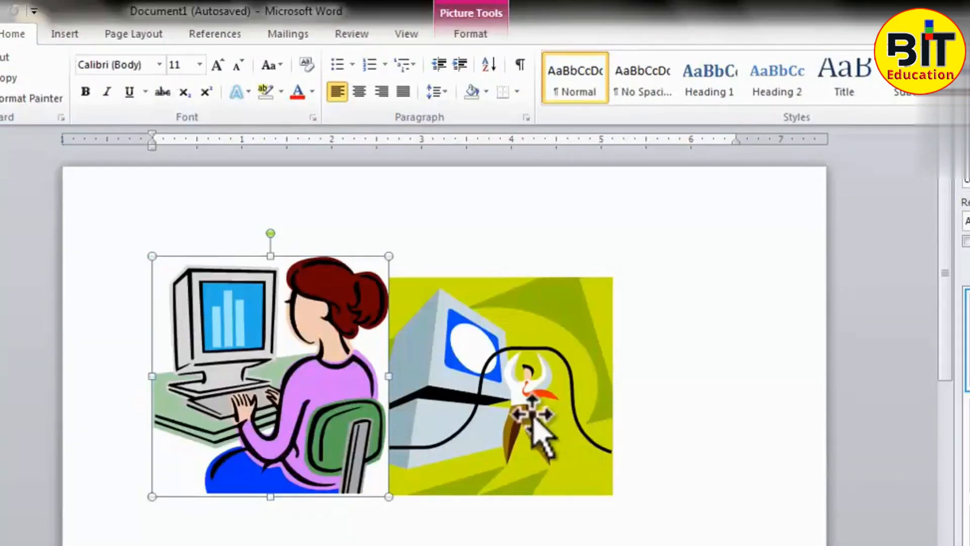
left_click_drag(470, 404, 512, 420)
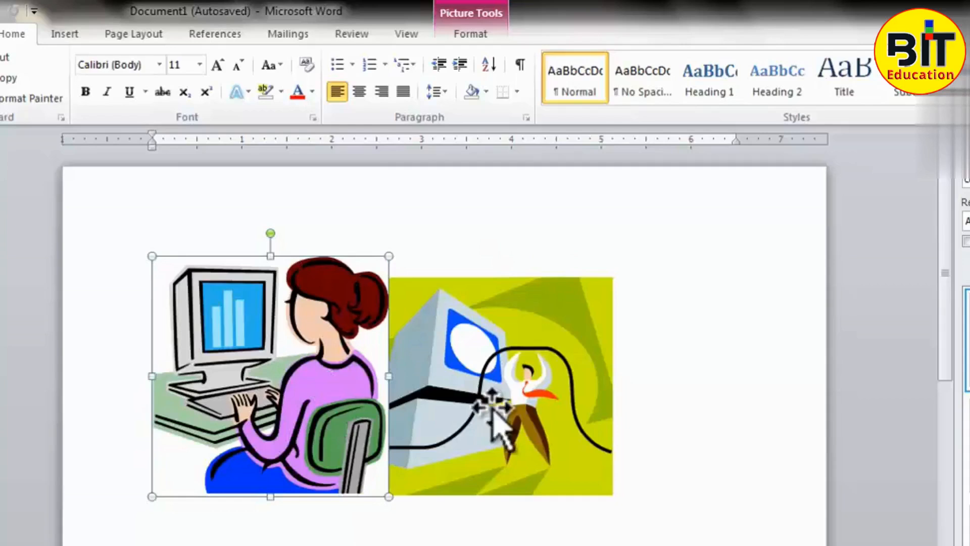
- Change the woman-at-computer picture's text wrapping from in line with text to a floating style
left_click(672, 390)
left_click(334, 397)
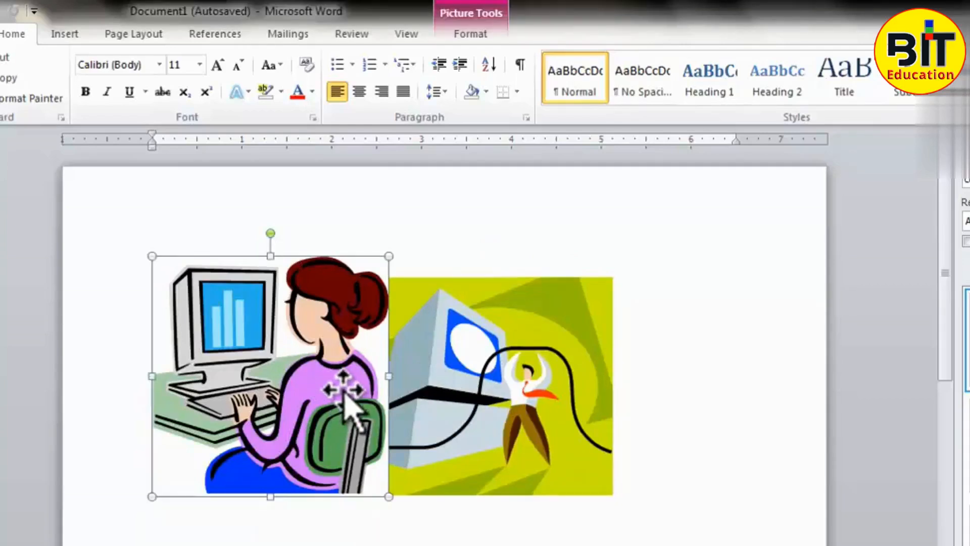
left_click(475, 34)
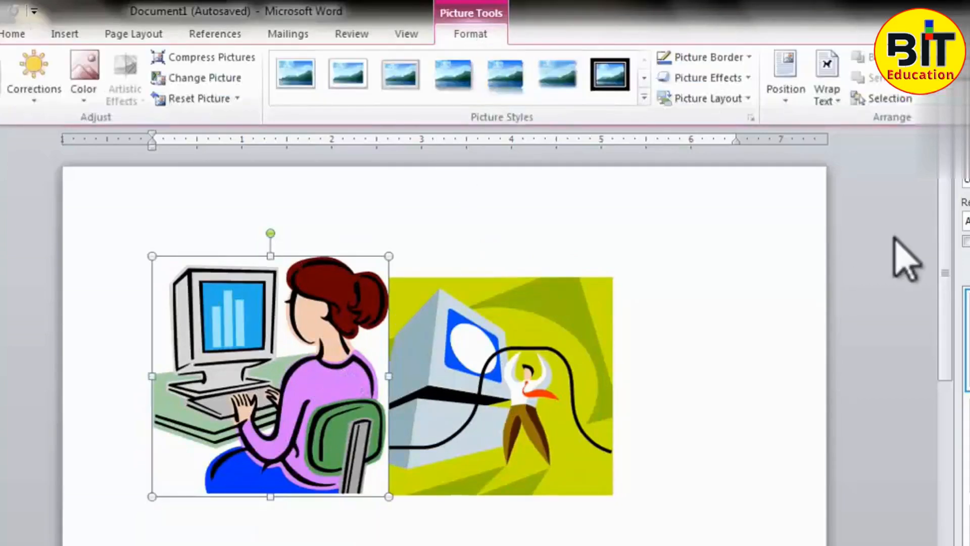
left_click(835, 105)
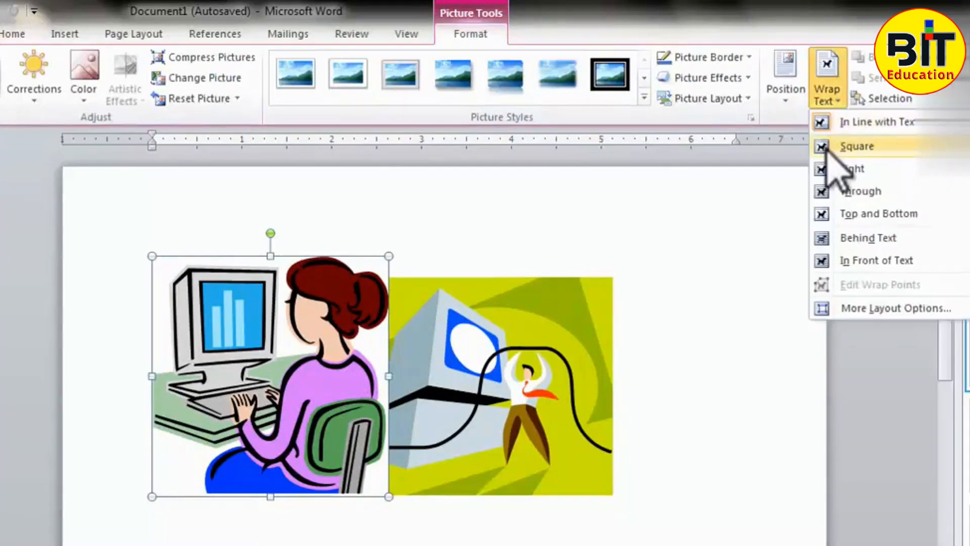
left_click(831, 203)
- Set the green computer picture's text wrapping to Square
left_click(615, 363)
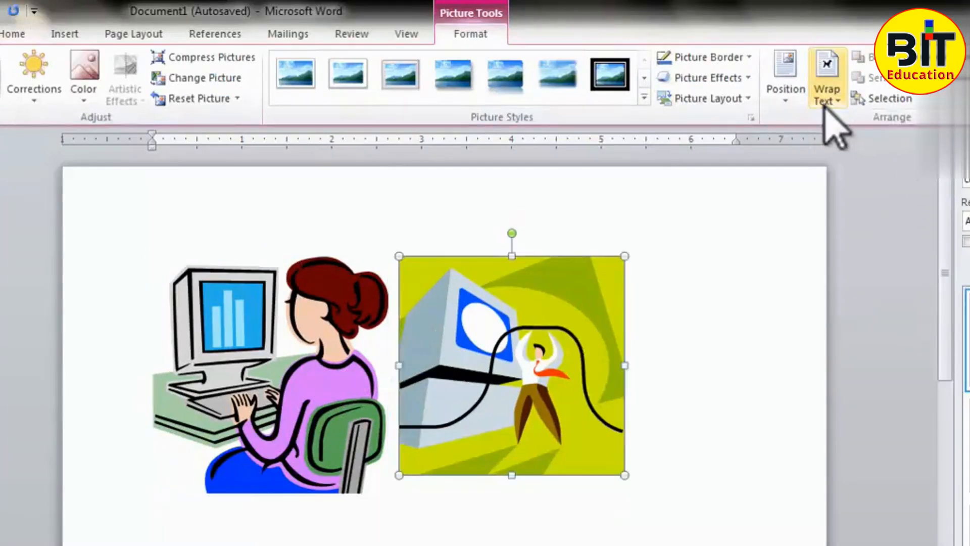
left_click(827, 103)
left_click(854, 146)
left_click(708, 381)
left_click(381, 397)
left_click(487, 402)
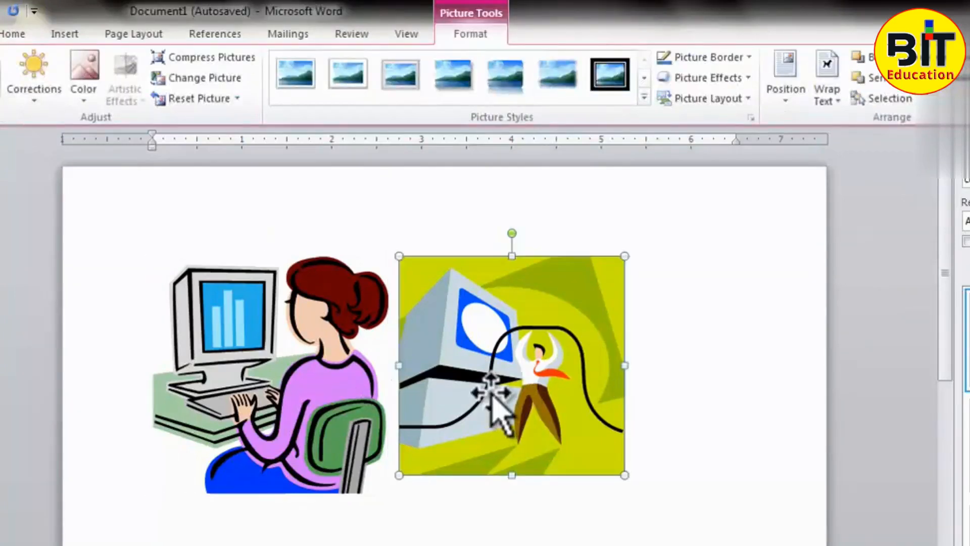
- Move the green computer picture so it partly overlaps the woman-at-computer picture
left_click(793, 412)
left_click(551, 392)
left_click_drag(551, 391, 429, 418)
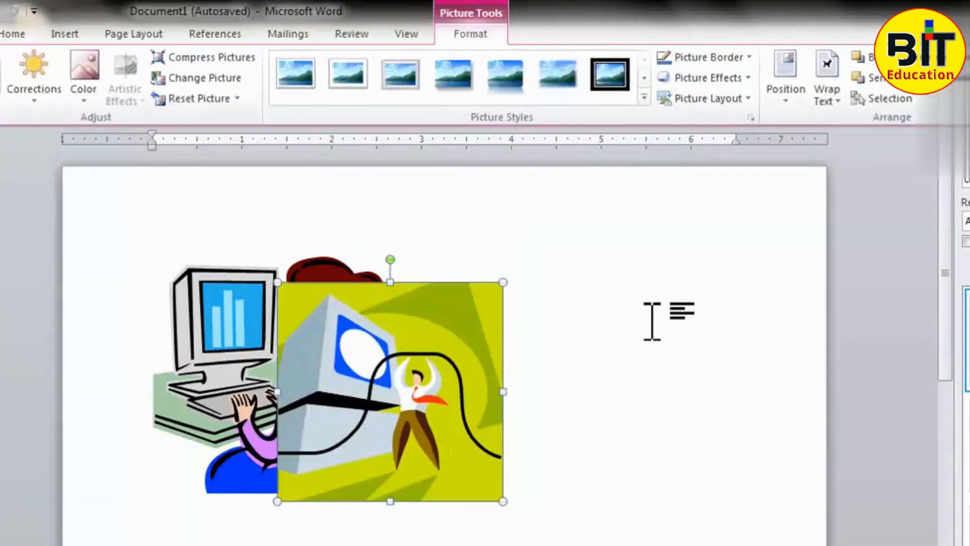
left_click(638, 383)
left_click(435, 379)
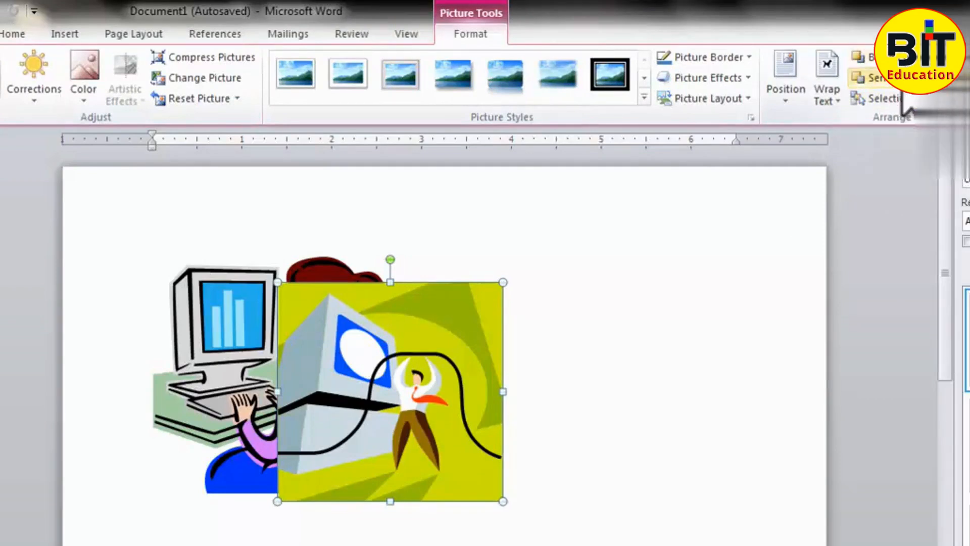
- Bring the woman-at-computer picture forward over the green one, and send it backward again
left_click(685, 297)
left_click(244, 347)
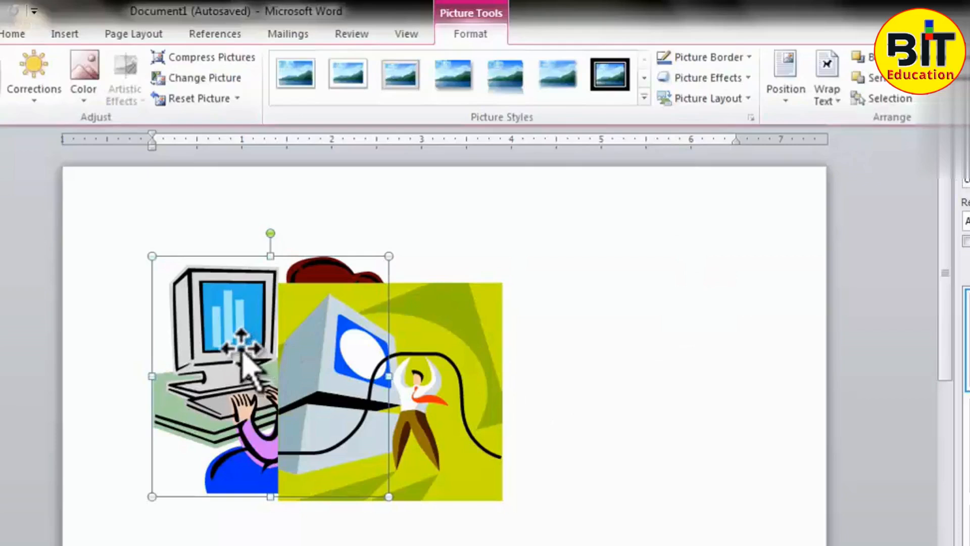
left_click(870, 59)
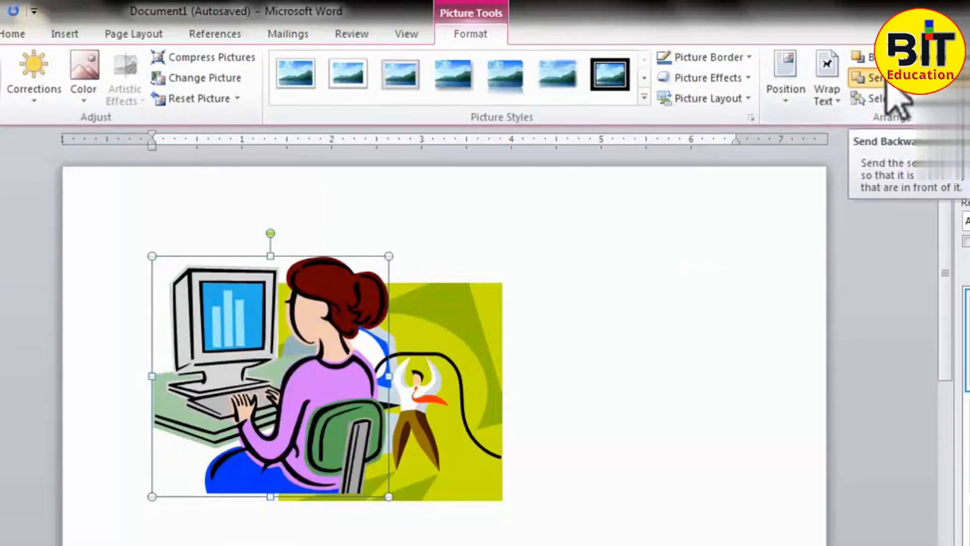
left_click(886, 82)
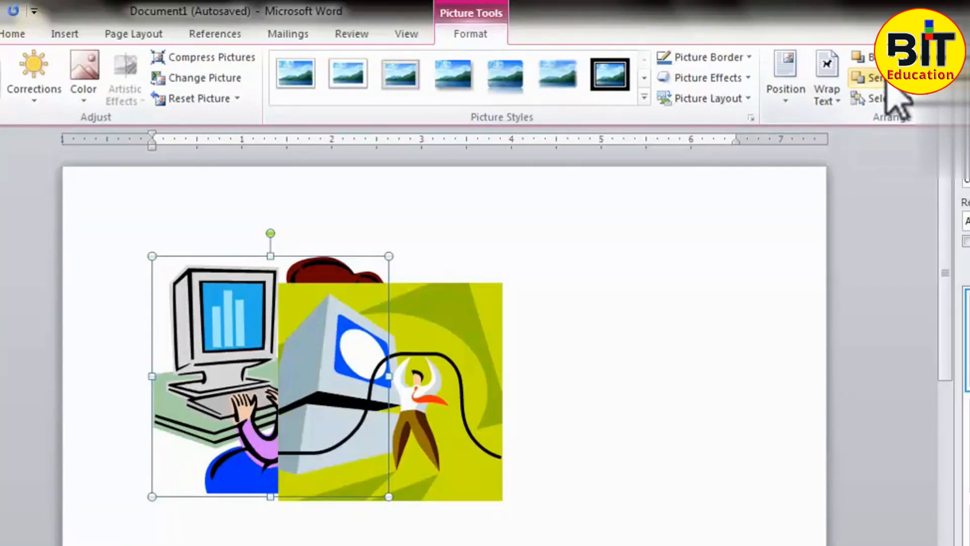
- Show the Selection and Visibility list and select the two overlapping pictures in turn on the page
left_click(885, 98)
left_click(347, 358)
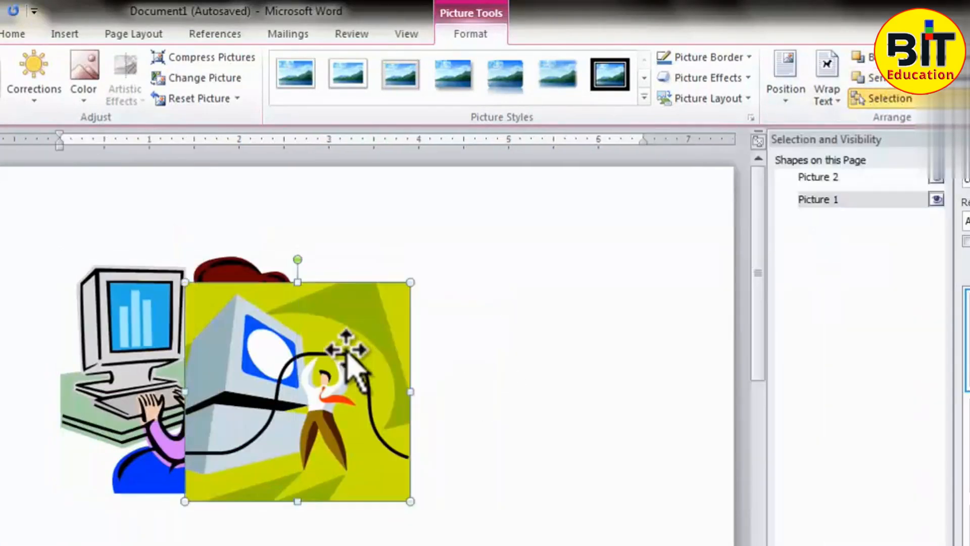
left_click(156, 349)
left_click(322, 359)
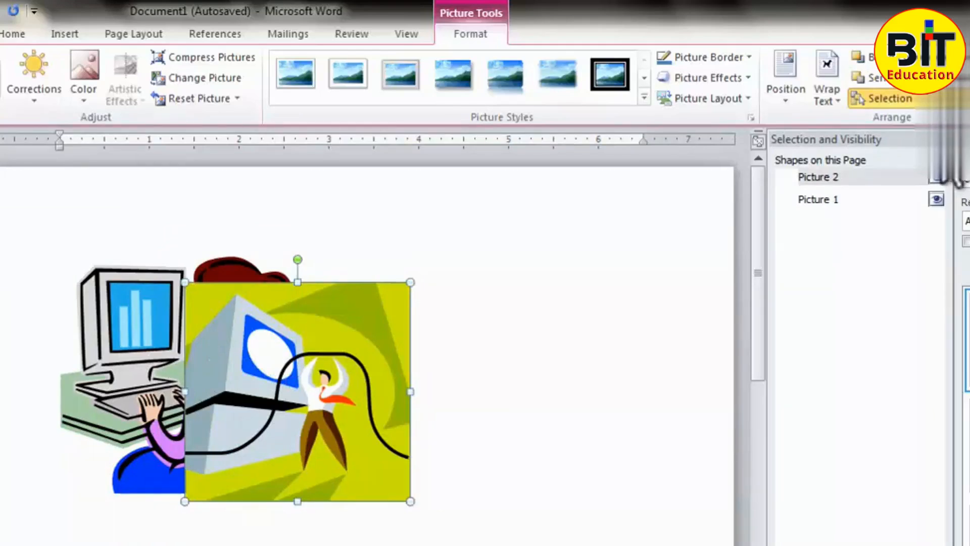
- Hide all pictures on the page, show them all again, and close the Selection and Visibility list
left_click(854, 544)
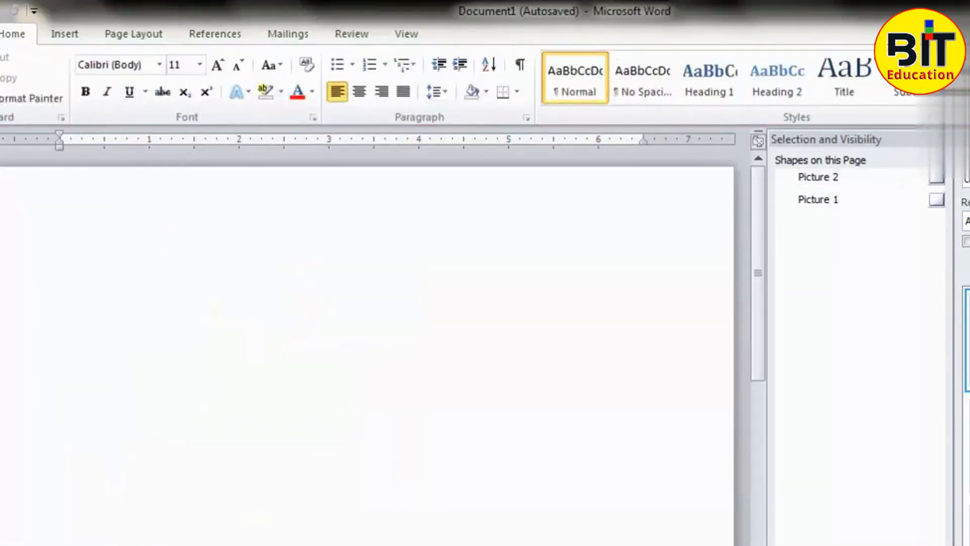
left_click(799, 543)
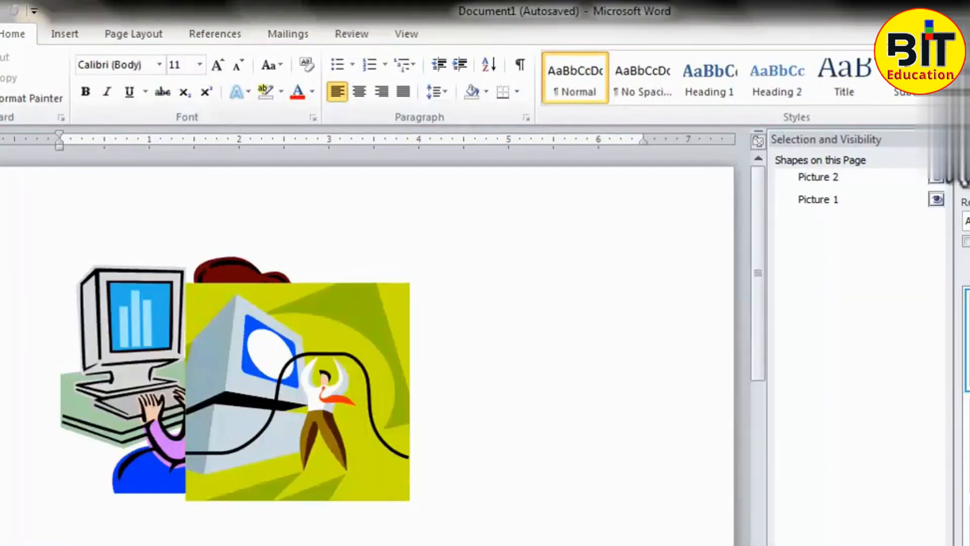
left_click(944, 140)
- Align the green computer picture to the left margin, and align it to the horizontal center
double_click(433, 444)
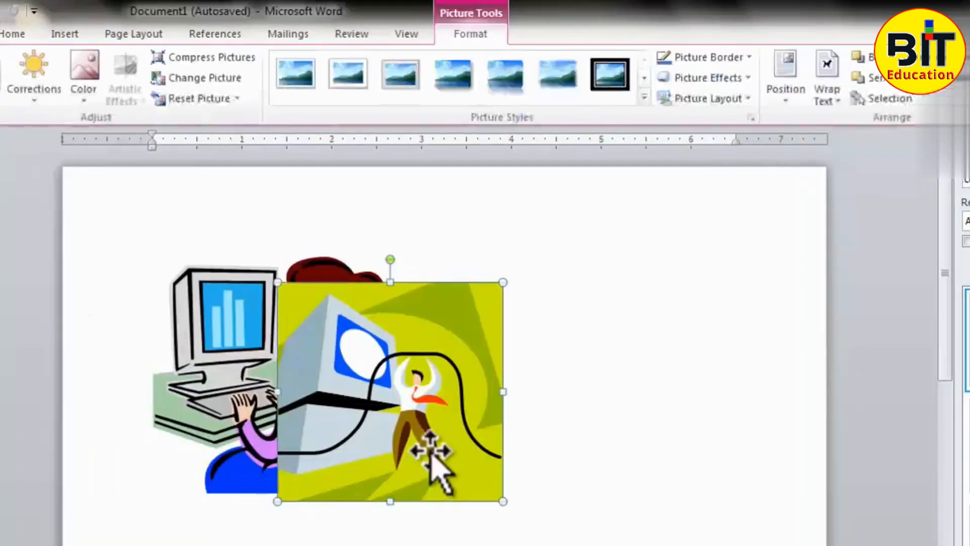
left_click(726, 430)
double_click(501, 412)
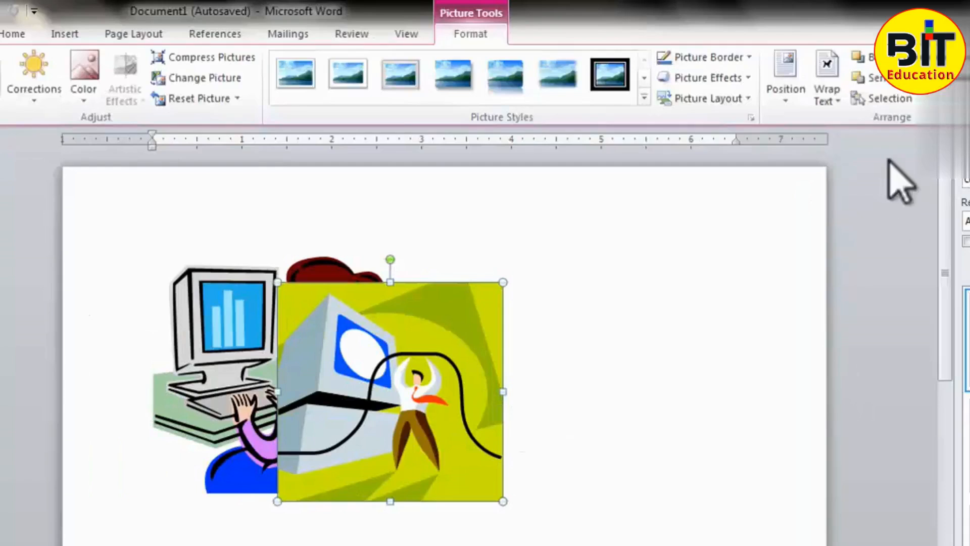
left_click(965, 57)
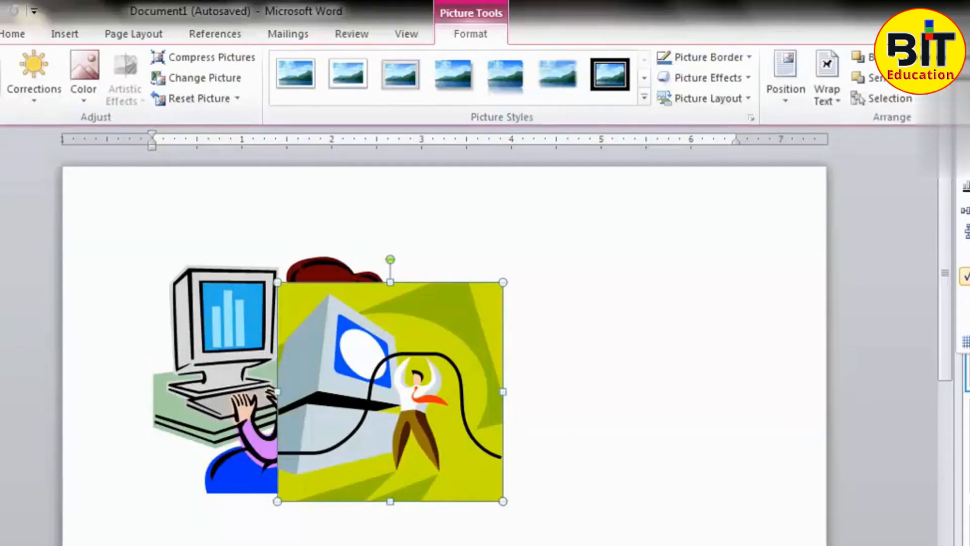
left_click(966, 80)
left_click(966, 57)
left_click(967, 98)
- Align the green computer picture to the right margin and to the top margin
left_click(965, 57)
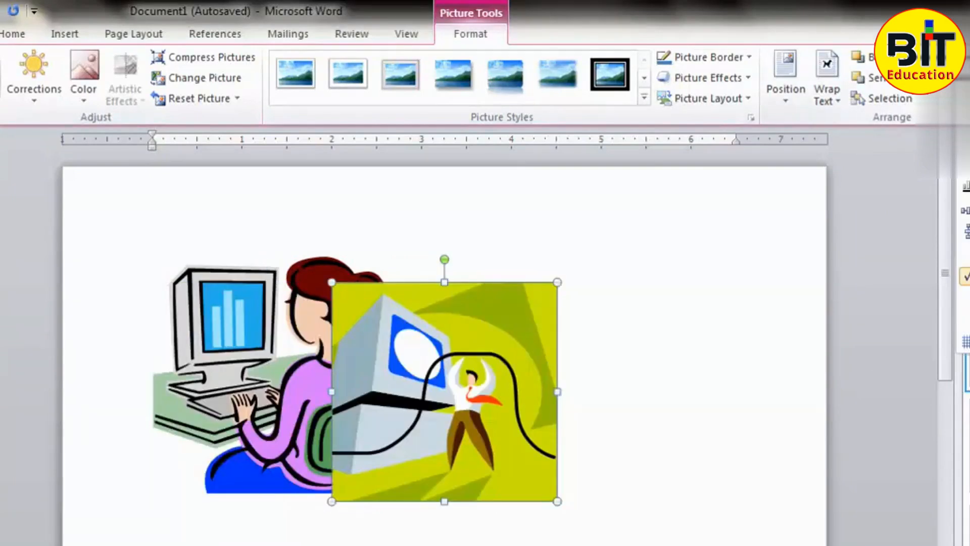
left_click(967, 117)
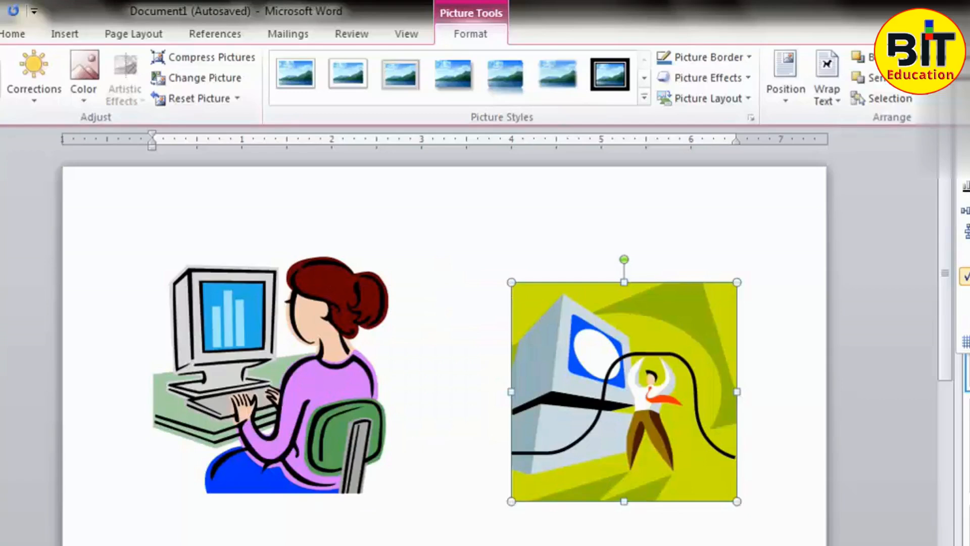
left_click(966, 144)
- Move the green computer picture back over the woman-at-computer picture and deselect it
left_click(965, 57)
left_click_drag(670, 354, 374, 387)
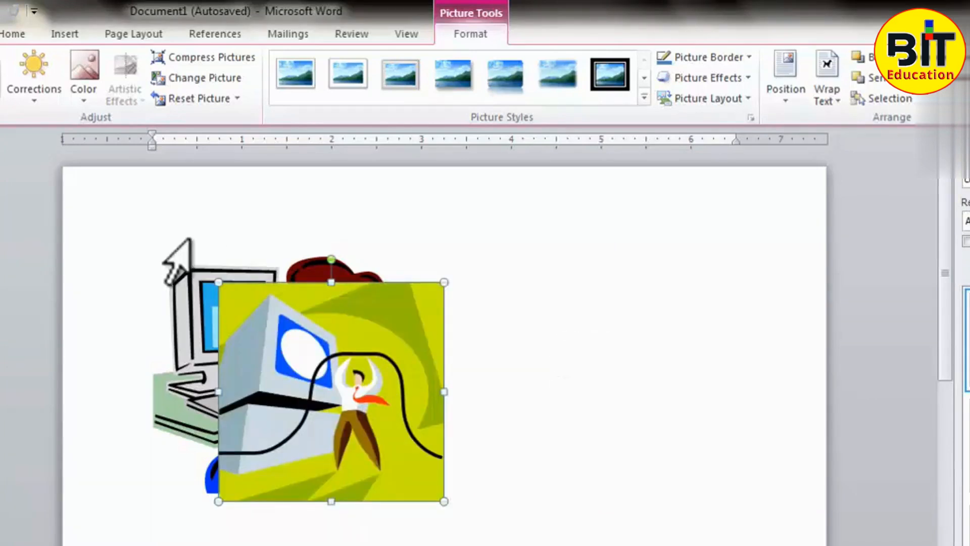
left_click(538, 256)
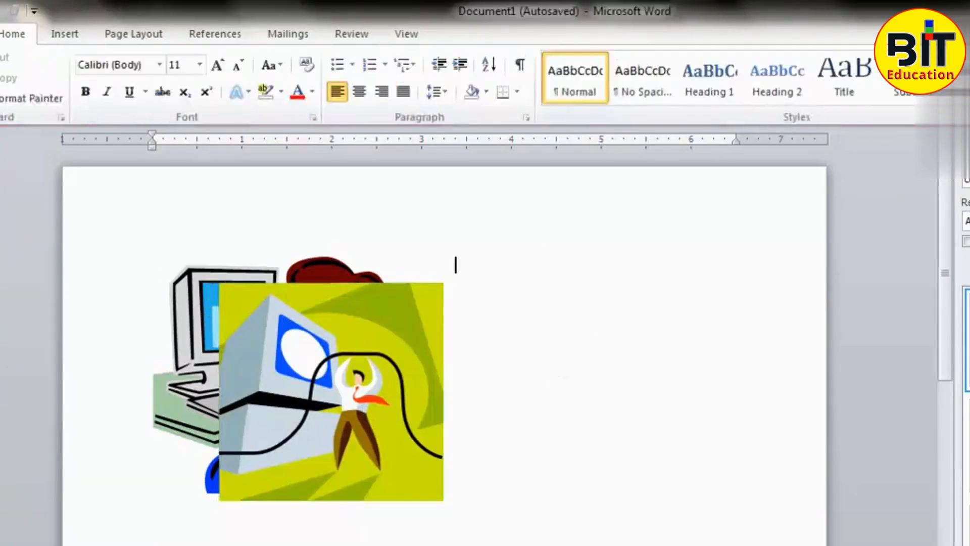
- Select both overlapping pictures together and group them into one object
left_click(390, 375)
left_click(201, 329)
left_click(552, 236)
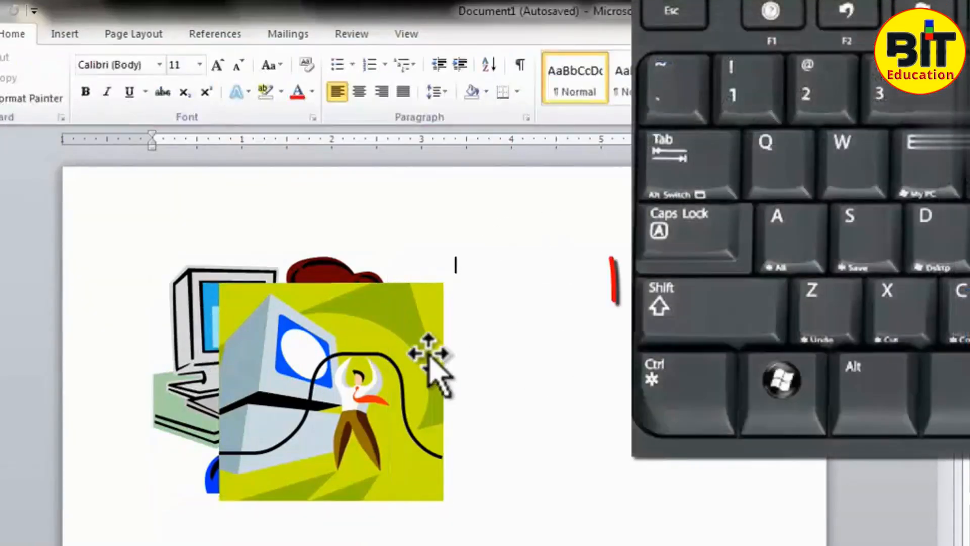
left_click(420, 372)
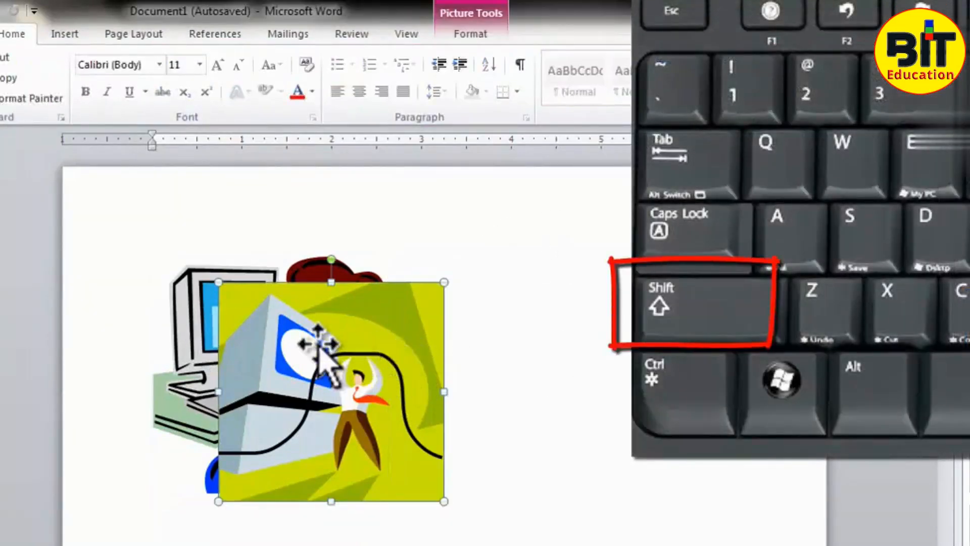
left_click(197, 328, "shift")
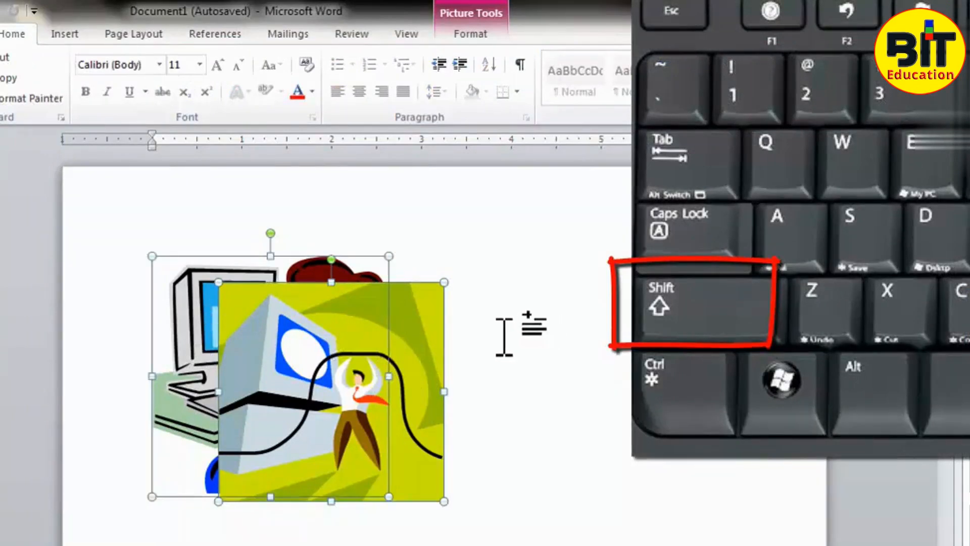
left_click(470, 34)
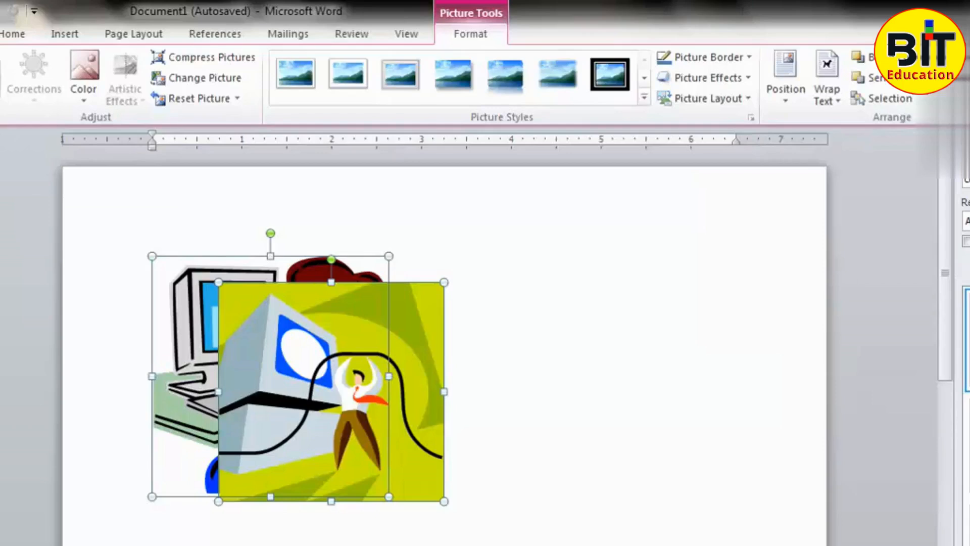
left_click(960, 97)
left_click(743, 358)
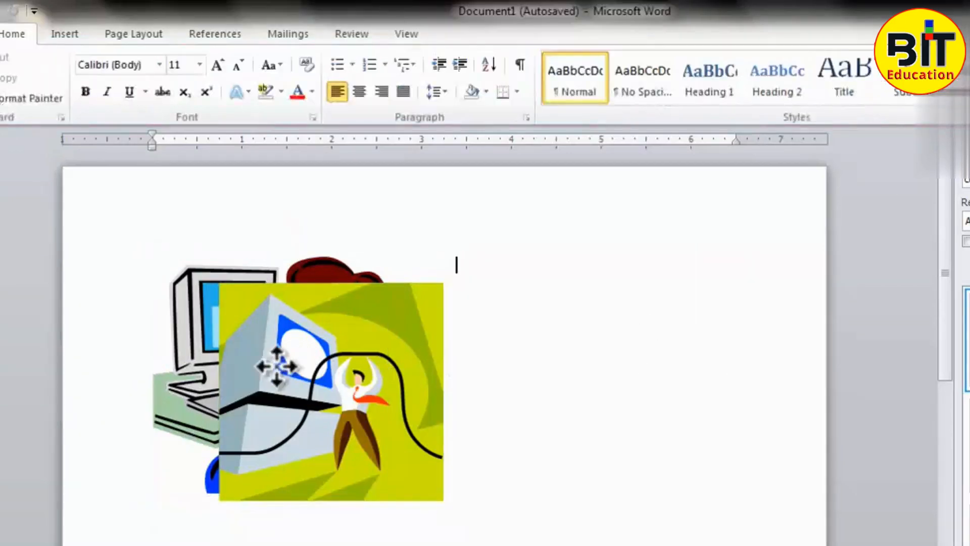
- Move the grouped pictures toward the horizontal middle of the page
left_click_drag(273, 365, 436, 370)
left_click_drag(293, 405, 454, 359)
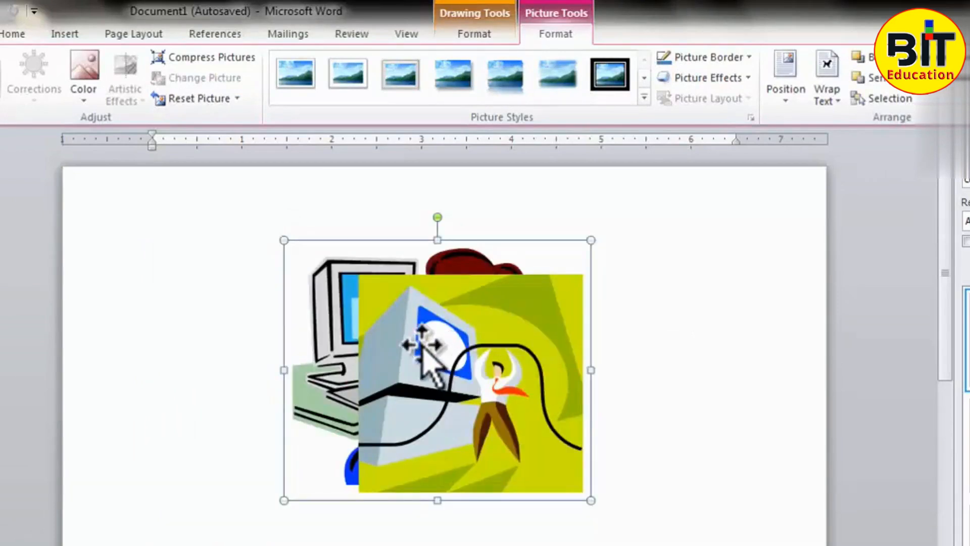
left_click(667, 314)
- Ungroup the two pictures and move them together slightly to the right on the page
left_click(485, 312)
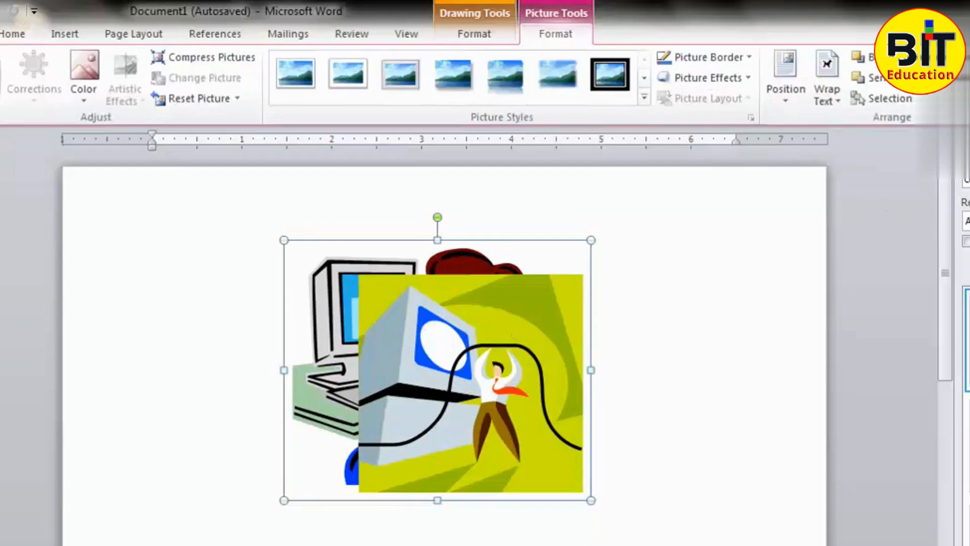
key("ctrl+shift+g")
left_click_drag(551, 331, 585, 331)
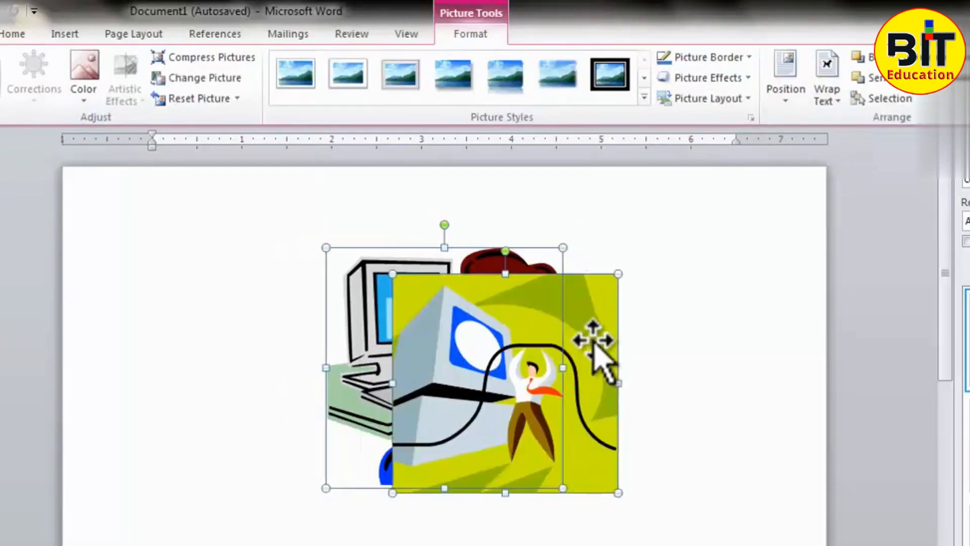
- Move the green computer picture clear of the woman-at-computer picture so they sit side by side, and select the woman-at-computer picture
left_click_drag(433, 399, 631, 364)
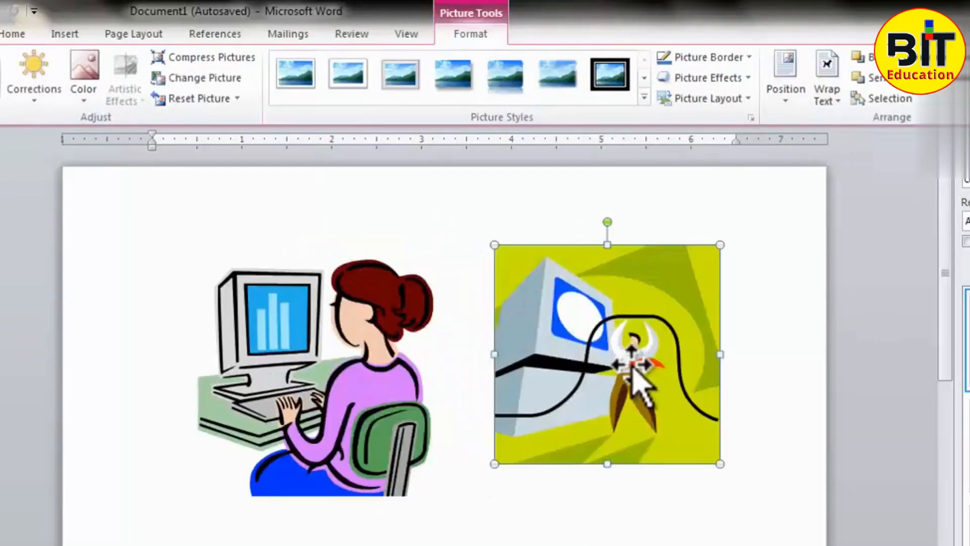
left_click(474, 544)
left_click(358, 445)
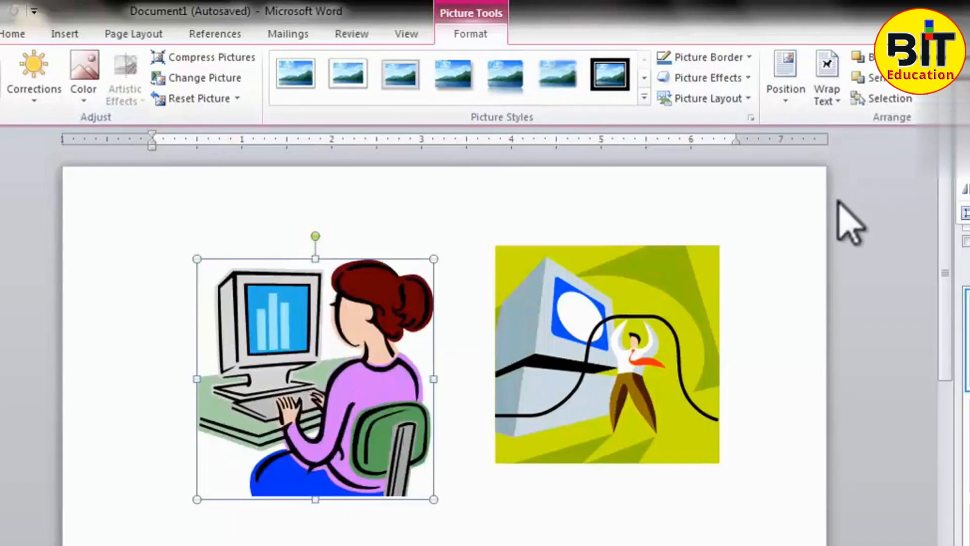
left_click(870, 267)
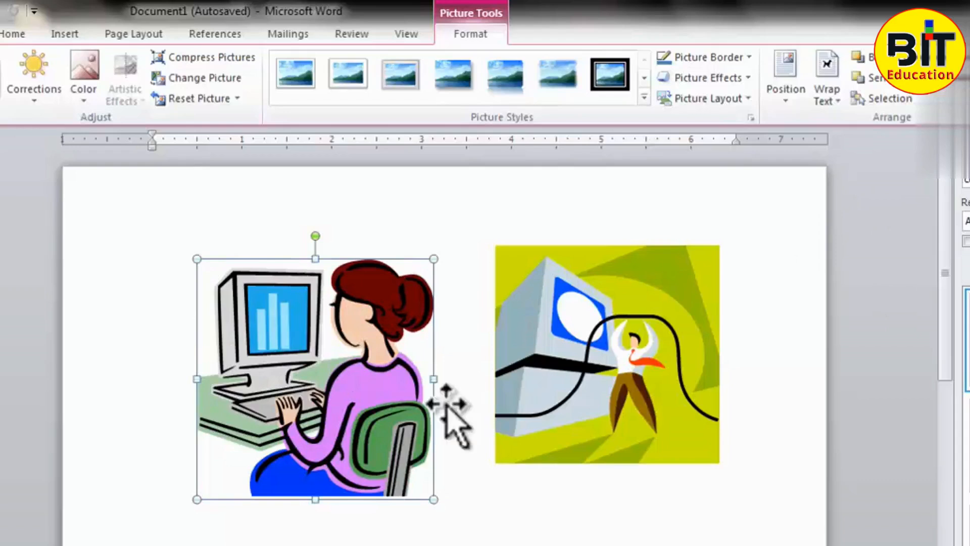
- Crop the left and right sides of the green computer picture to a narrow strip around the standing man
left_click(676, 368)
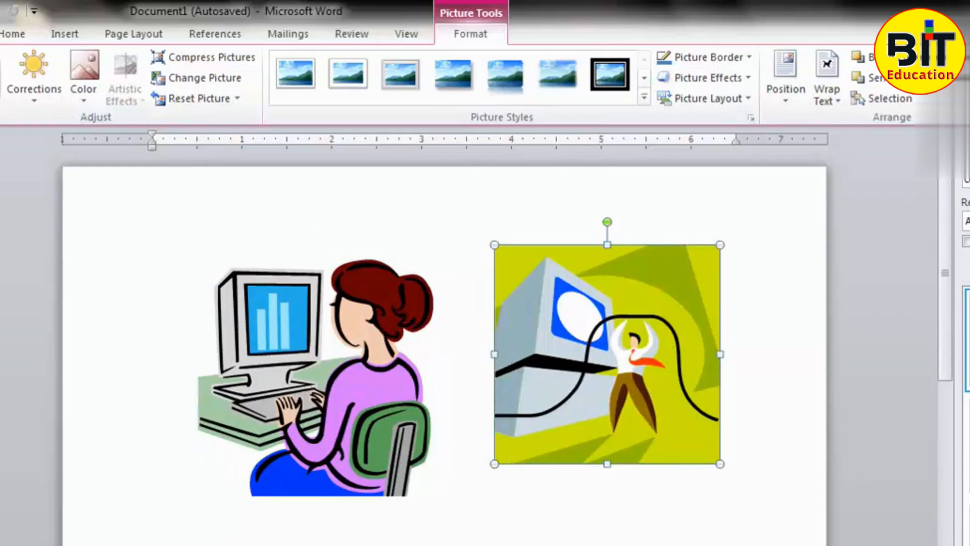
left_click(968, 70)
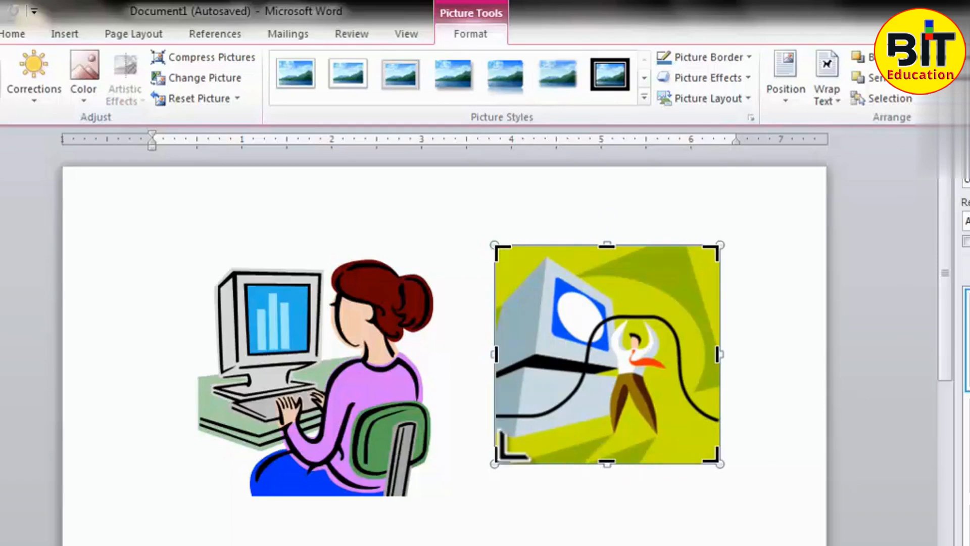
left_click_drag(490, 360, 562, 357)
left_click_drag(723, 357, 686, 353)
left_click_drag(561, 358, 592, 354)
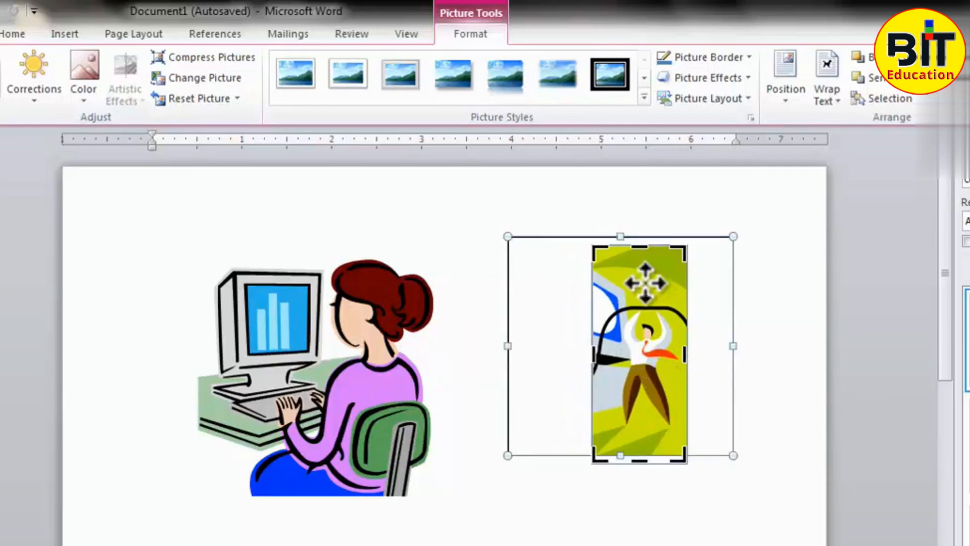
- Crop the top and bottom of the green picture closer to the man, finish the crop and reselect the picture
left_click_drag(637, 242, 638, 282)
left_click_drag(646, 461, 642, 442)
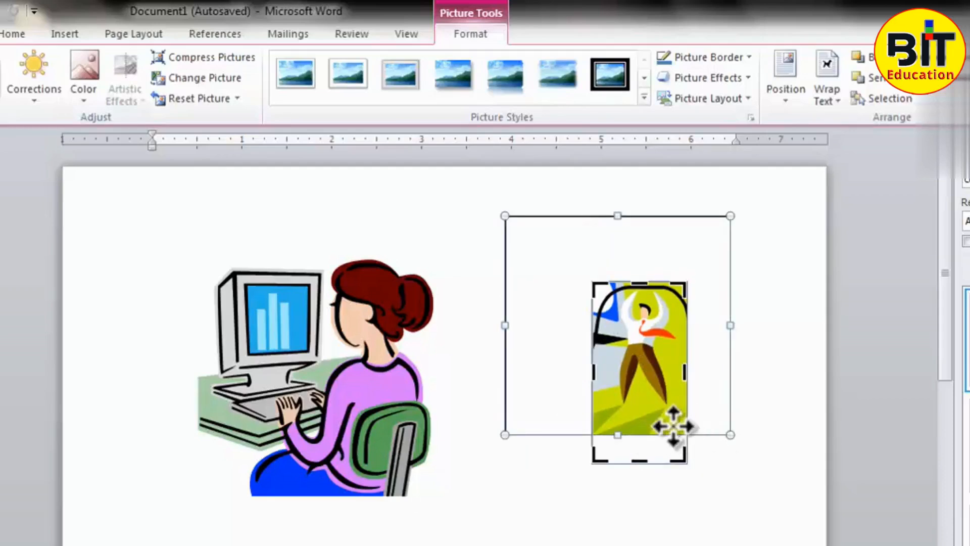
left_click(667, 410)
left_click(733, 418)
left_click(674, 421)
left_click(728, 419)
left_click(653, 391)
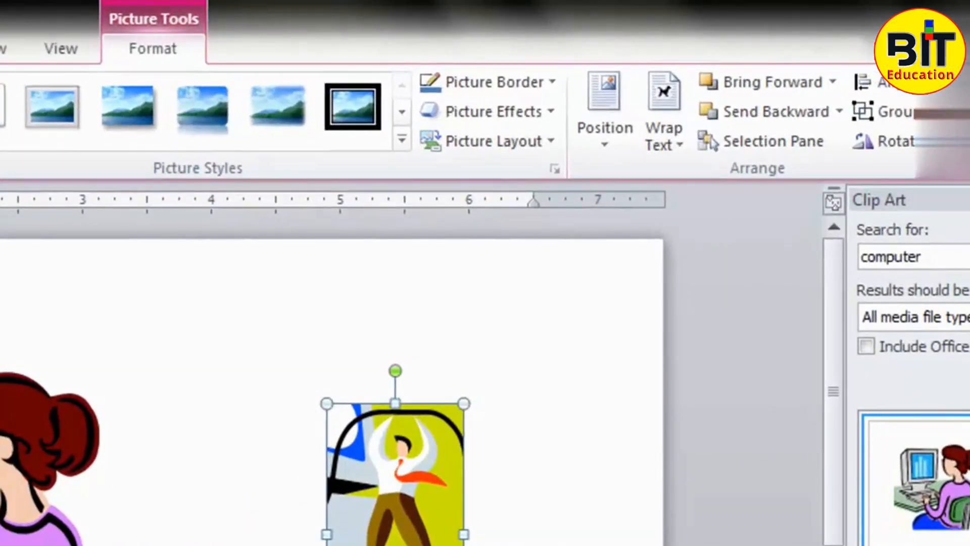
- Enlarge the cropped picture twice by entering bigger size values and look over the resized picture
key("Return")
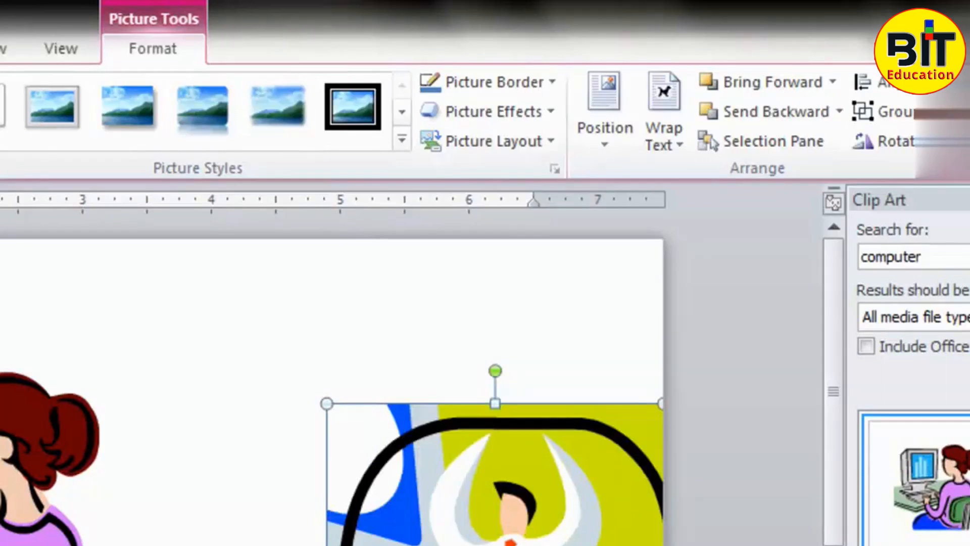
key("Return")
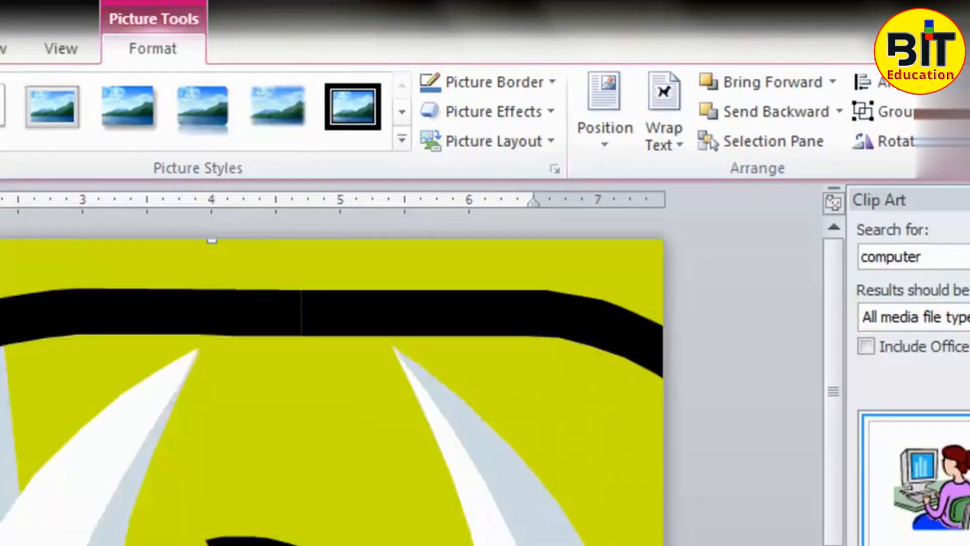
left_click_drag(830, 469, 830, 545)
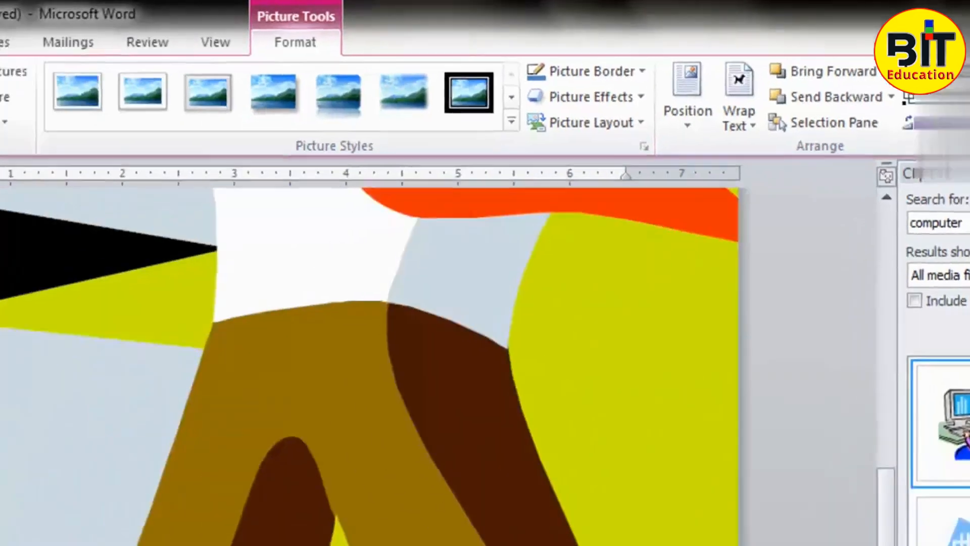
scroll(738, 505, "up", 9)
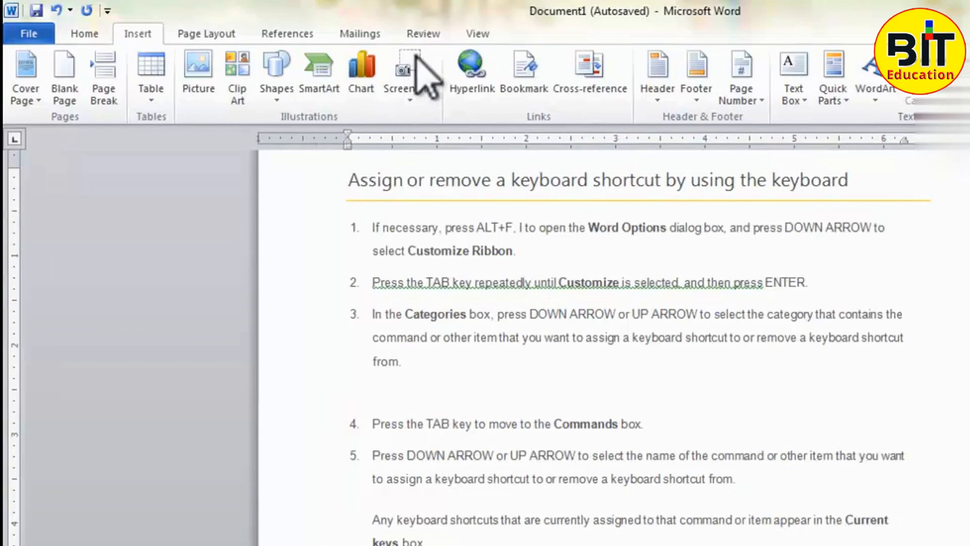
- Insert a screen clipping of the desktop wallpaper area around the bear and mountain on the blank line below list item 3
left_click(435, 402)
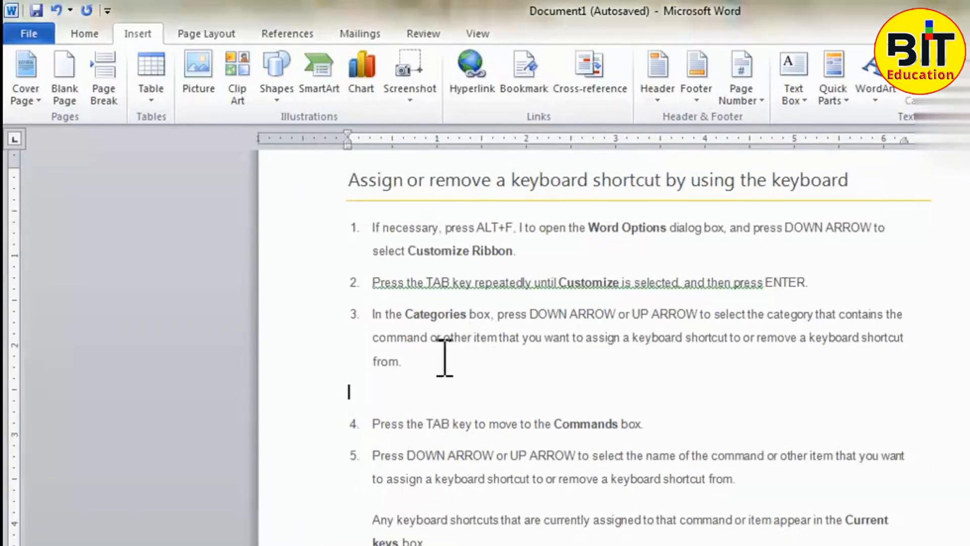
left_click(406, 89)
left_click(452, 124)
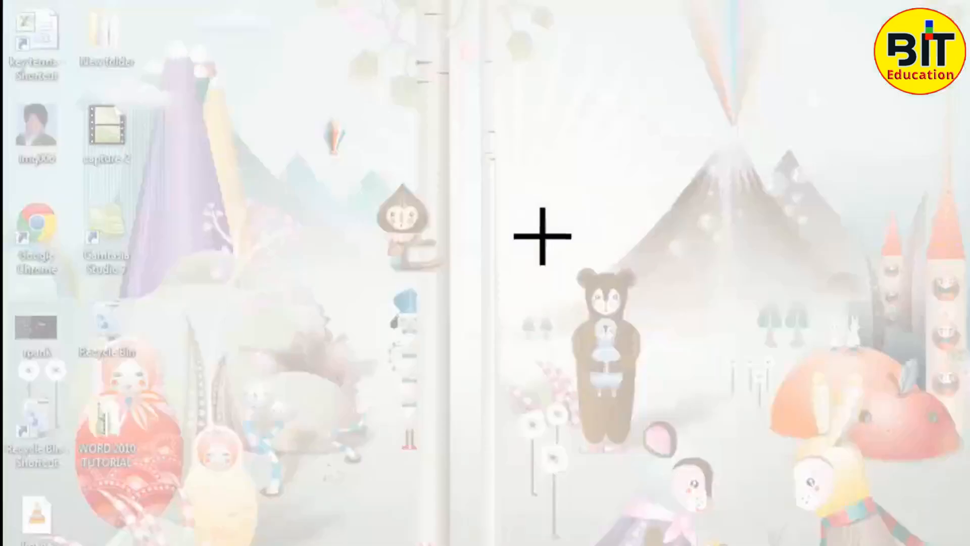
left_click_drag(498, 193, 867, 477)
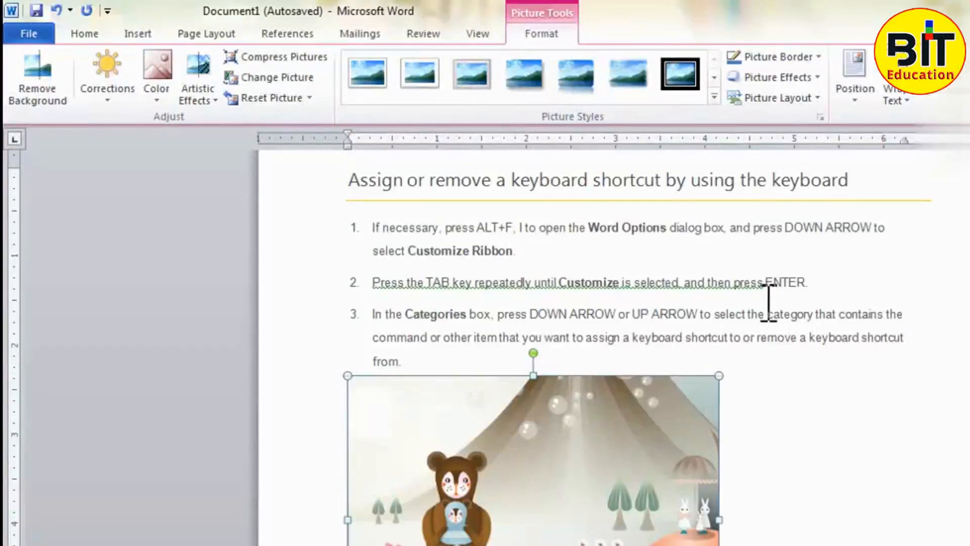
scroll(708, 367, "down", 3)
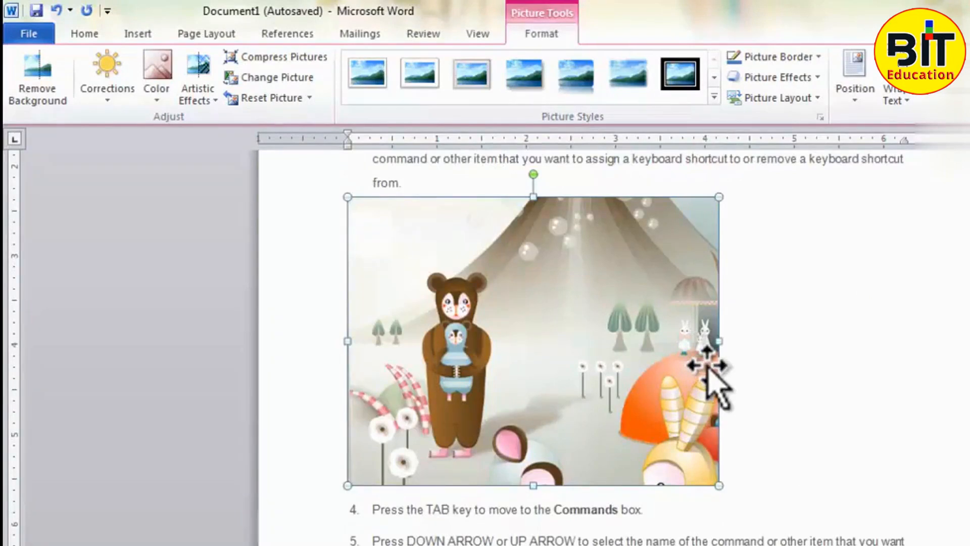
left_click(809, 394)
left_click(655, 328)
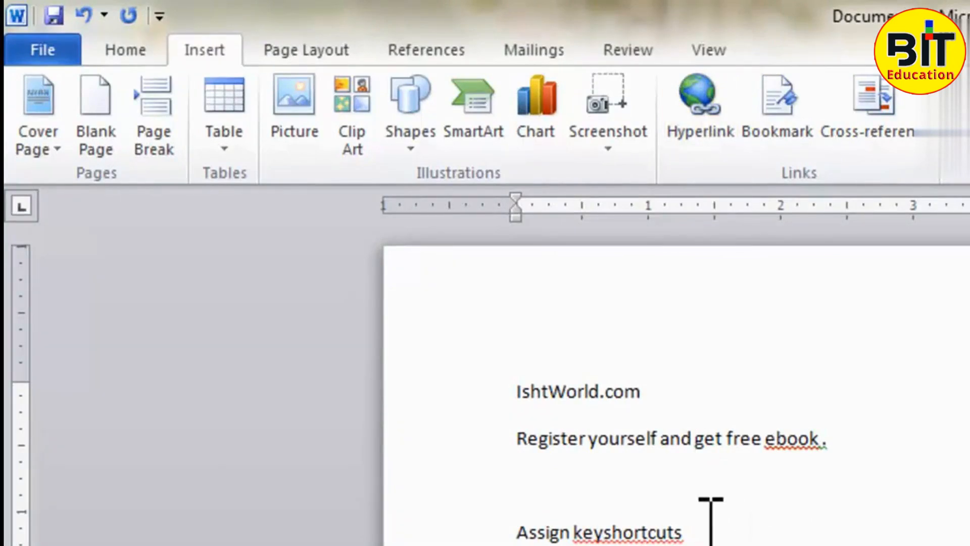
- Hyperlink the text "Assign keyshortcuts" to the Desktop Word file "Assign or remove a keyboard shortcut by using the keyboard"
left_click_drag(711, 525, 515, 525)
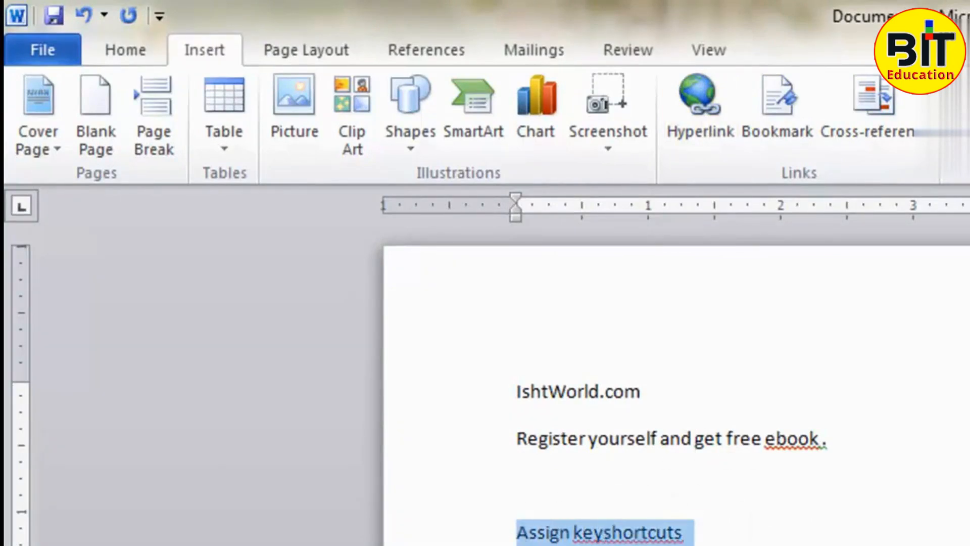
left_click(691, 146)
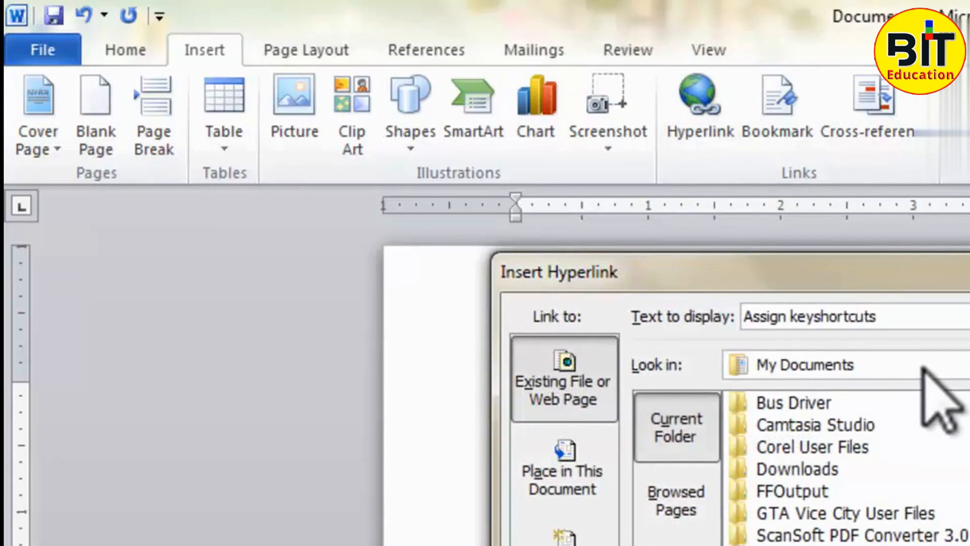
left_click(939, 371)
left_click(801, 388)
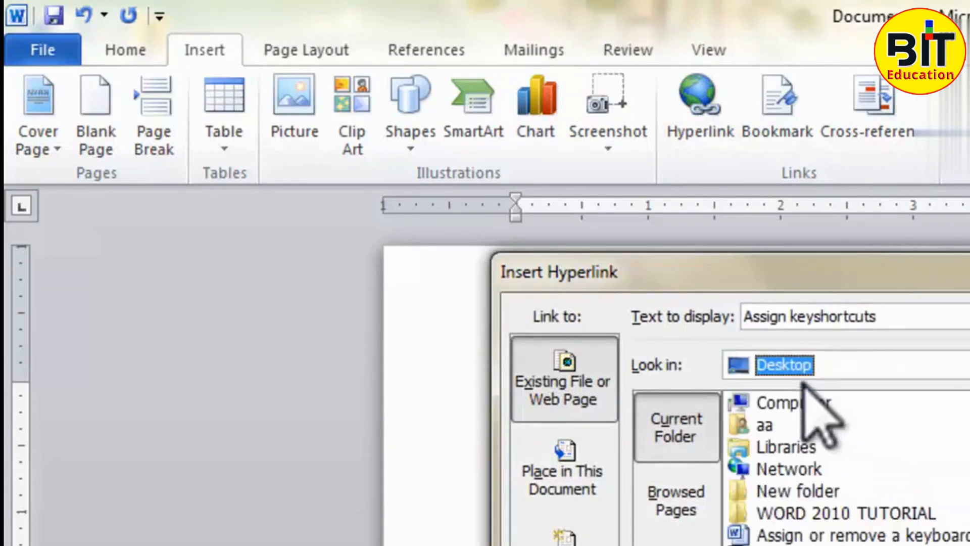
left_click(822, 487)
scroll(822, 488, "down", 1)
scroll(849, 455, "down", 1)
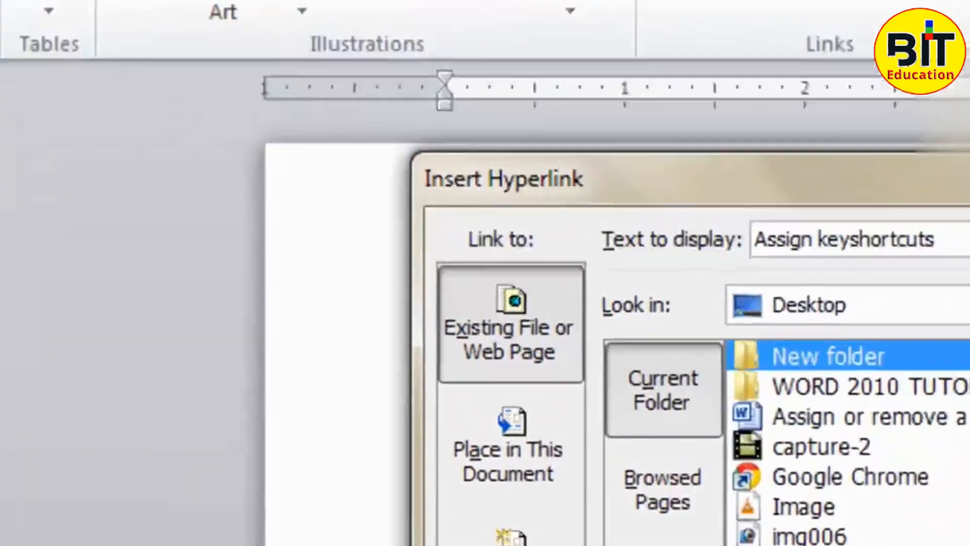
left_click(847, 450)
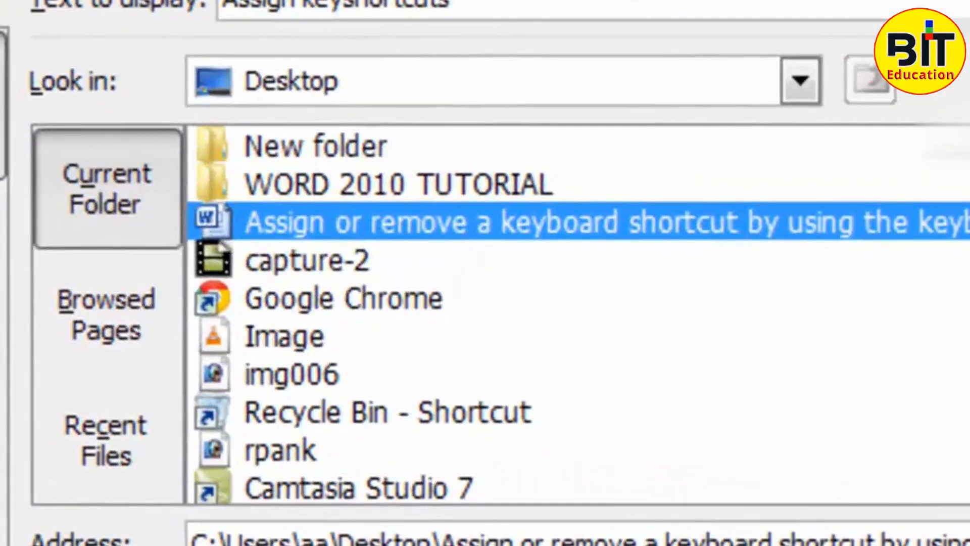
left_click(930, 545)
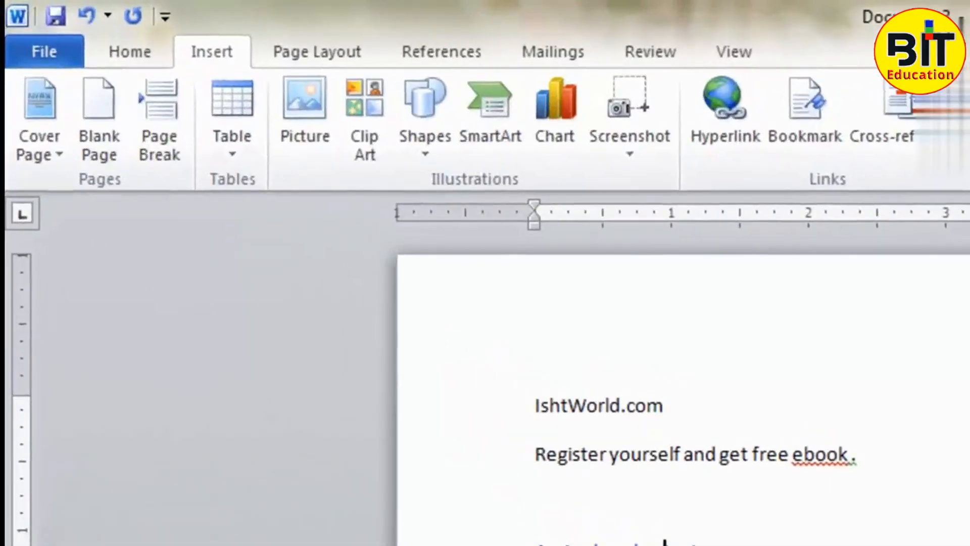
- Test the "Assign keyshortcuts" link by opening its target document, and close that document to return
triple_click(665, 542)
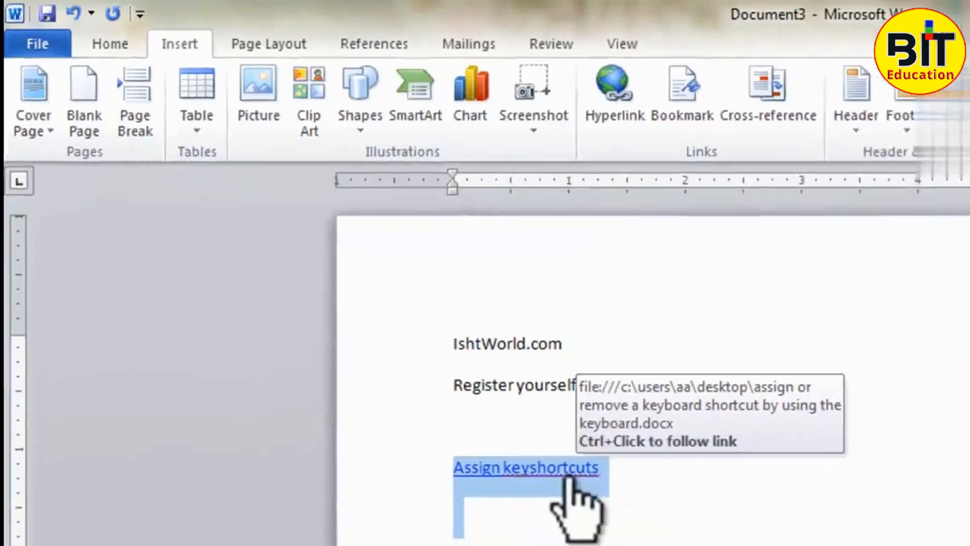
left_click(677, 543, "ctrl")
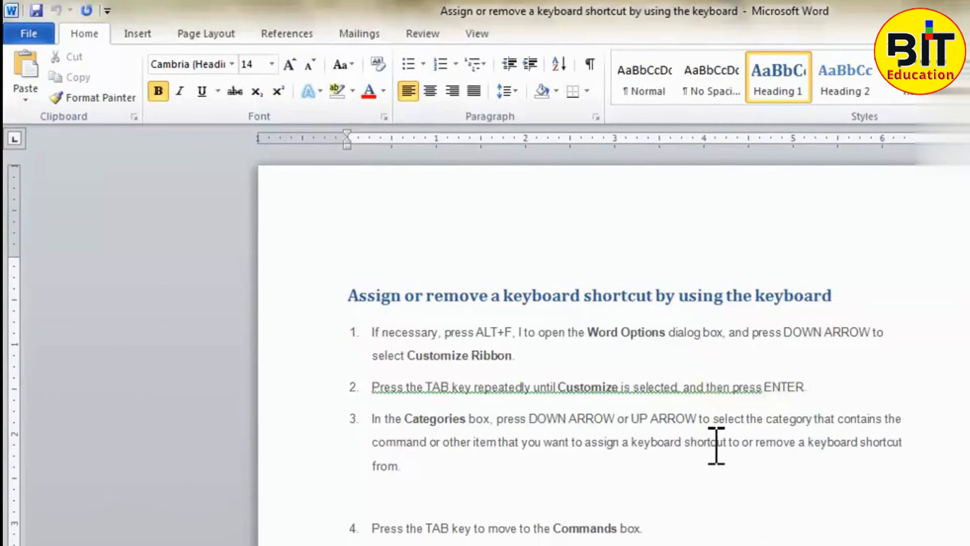
left_click(967, 8)
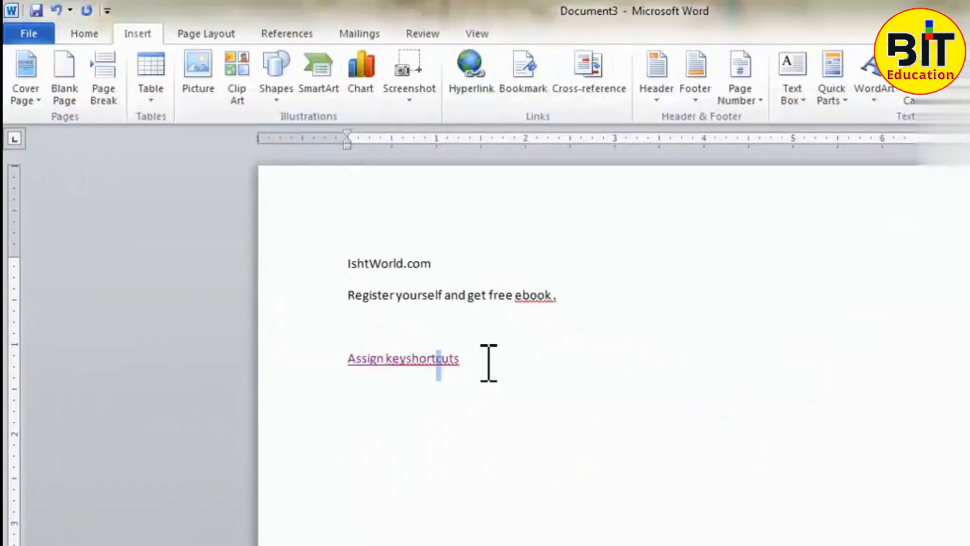
left_click(560, 362)
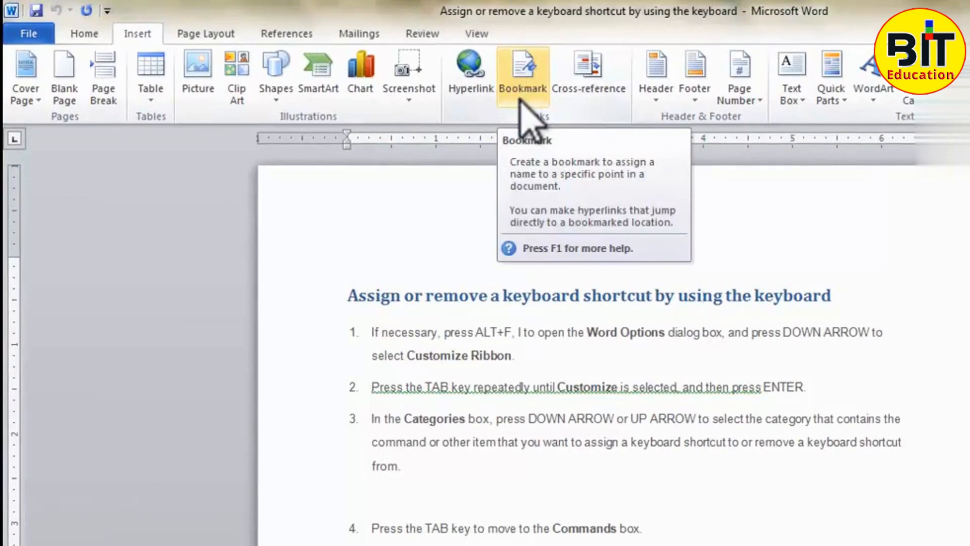
- Add a bookmark named "first" to the text "Customize Ribbon" in list item 1
left_click_drag(516, 356, 420, 356)
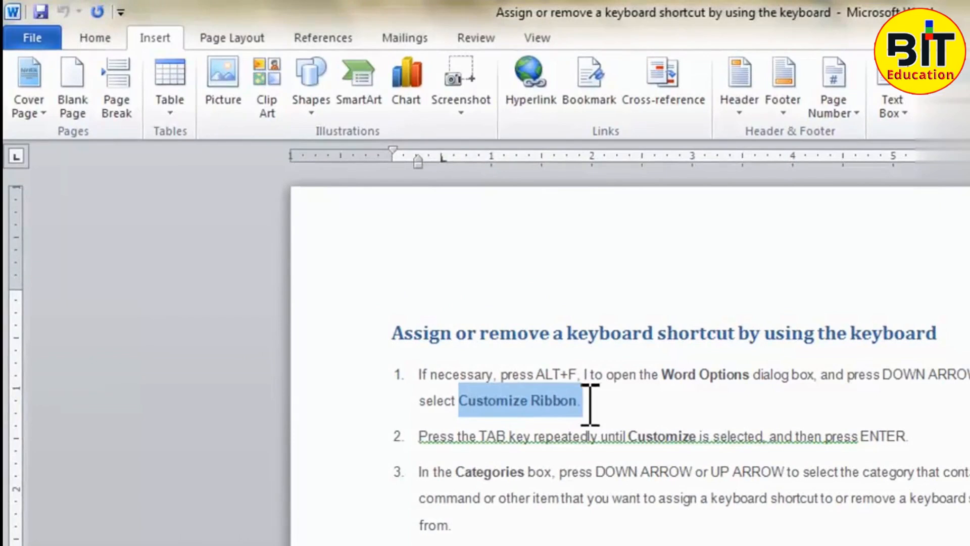
left_click(579, 98)
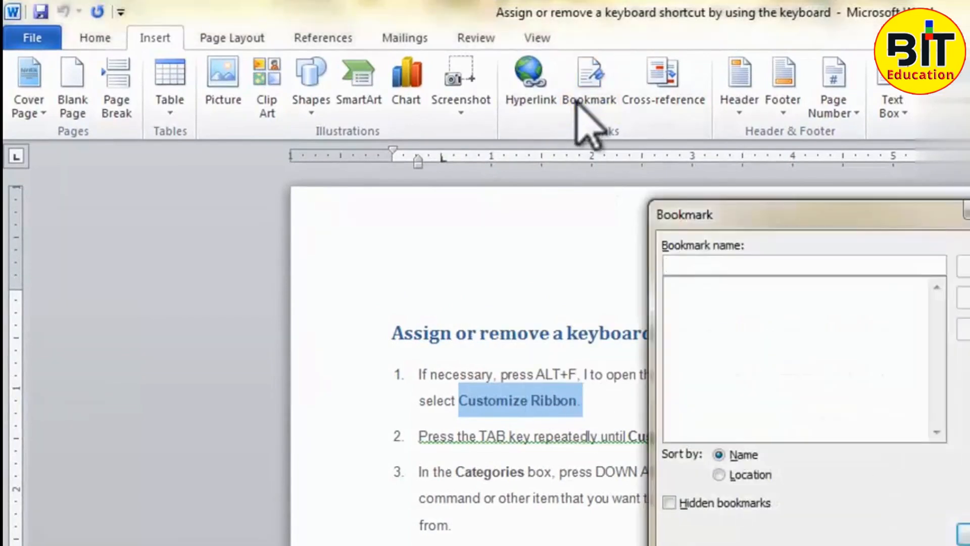
type("first")
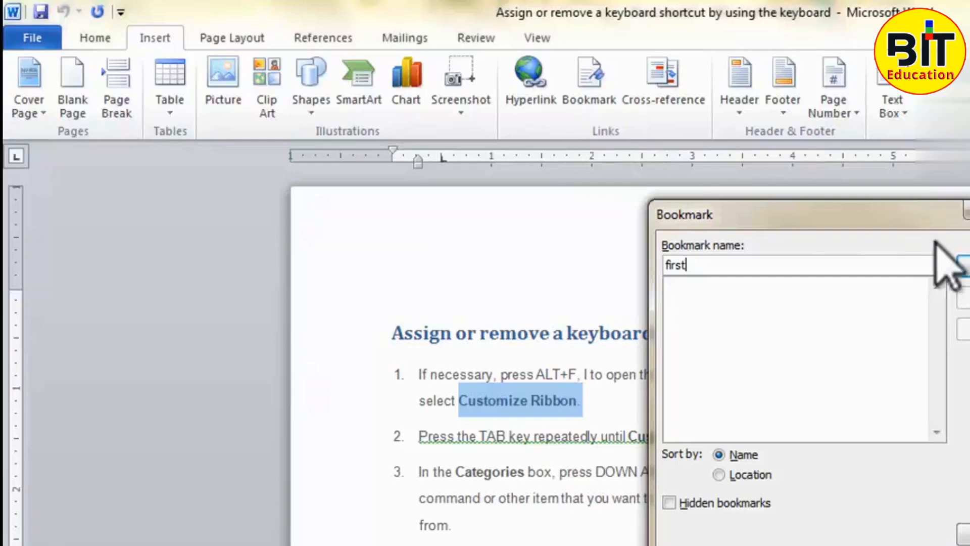
left_click(962, 265)
left_click(688, 479)
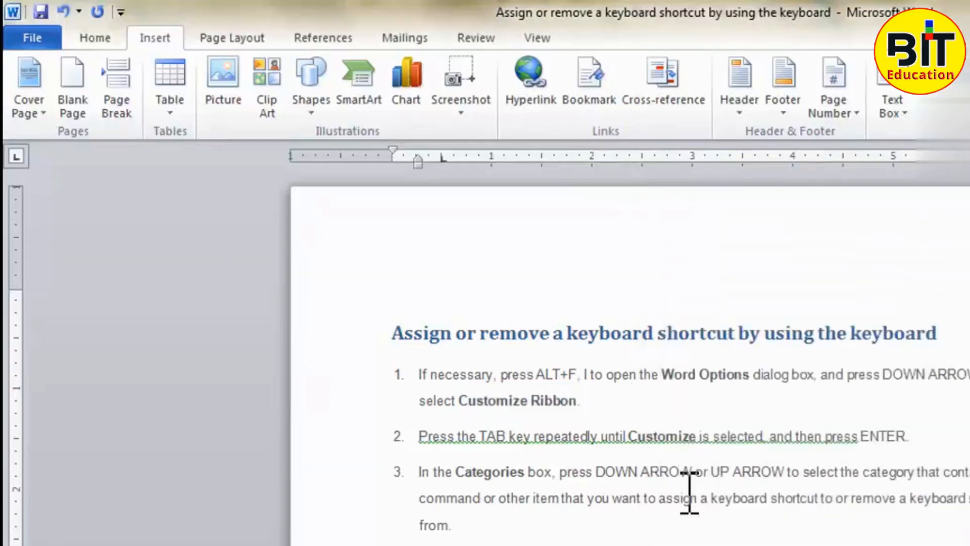
- Add a bookmark named "second" to the word "IMPORTANT" in the "Do one of the following" section
scroll(702, 505, "down", 5)
scroll(607, 480, "down", 3)
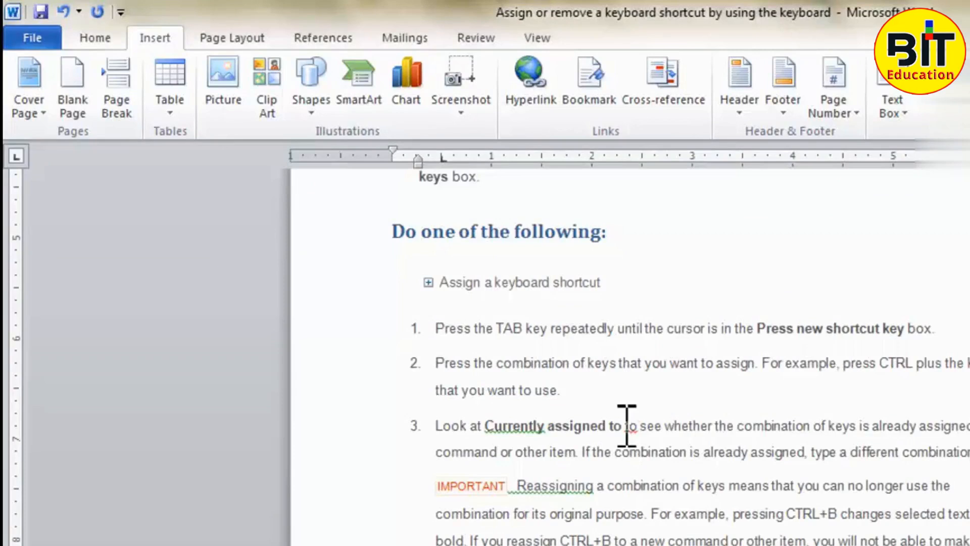
scroll(561, 454, "down", 2)
left_click_drag(520, 386, 436, 385)
left_click(599, 117)
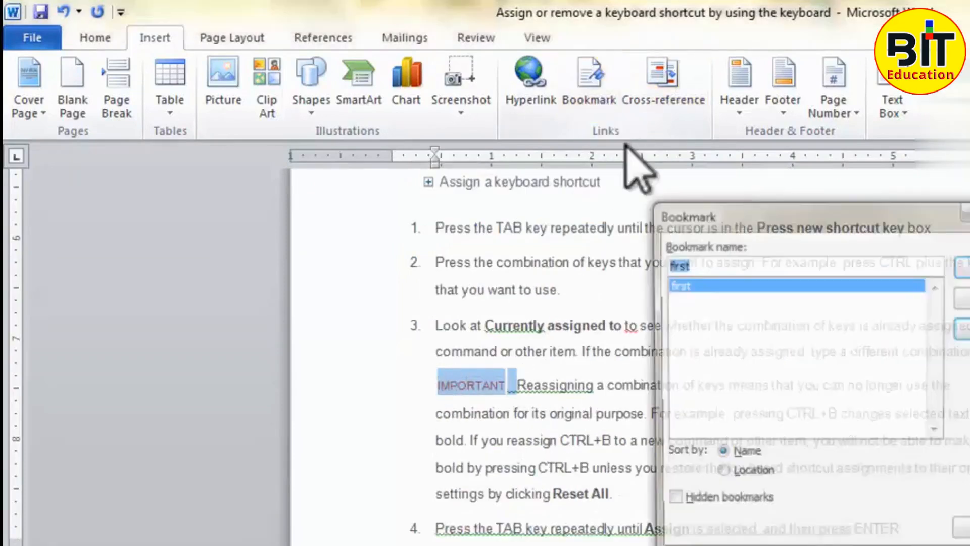
type("sec")
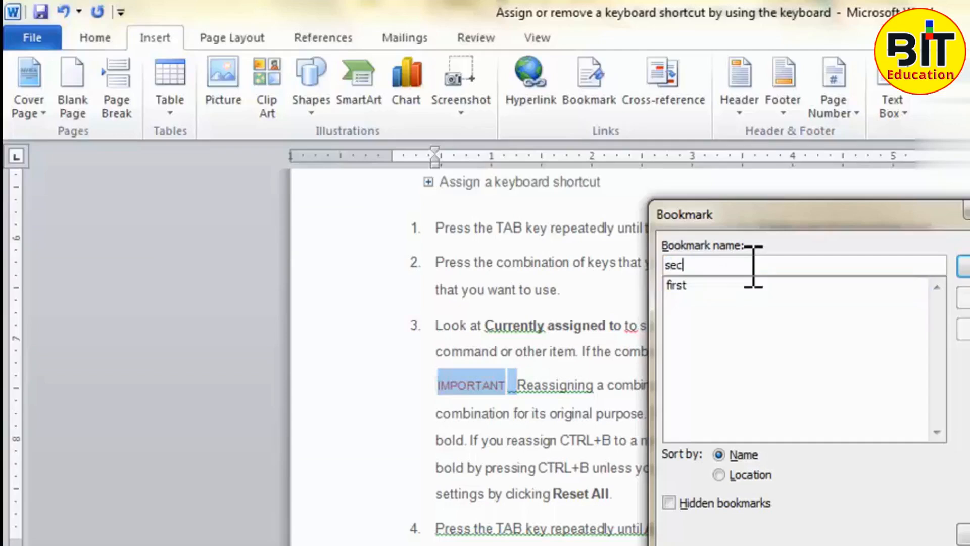
type("ond")
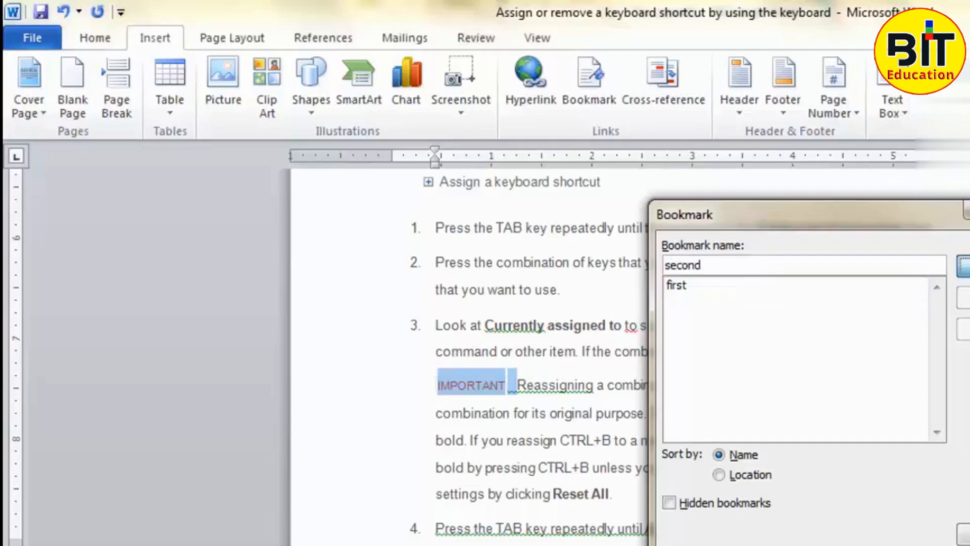
key("Return")
- From the blank line below the IMPORTANT text, go to the bookmark "first" and to the bookmark "second"
scroll(752, 435, "up", 3)
scroll(753, 440, "down", 6)
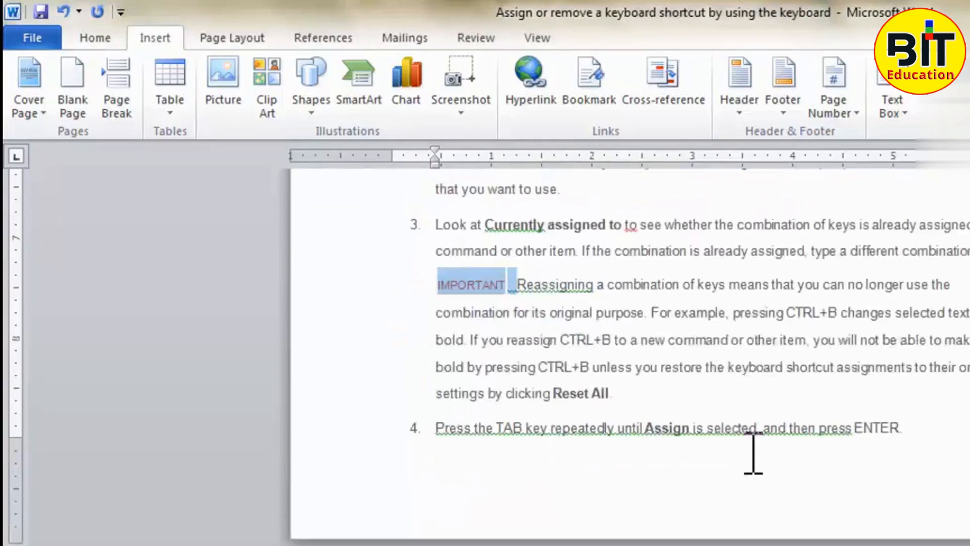
scroll(731, 513, "down", 5)
scroll(721, 531, "up", 10)
scroll(722, 538, "down", 8)
left_click(727, 538)
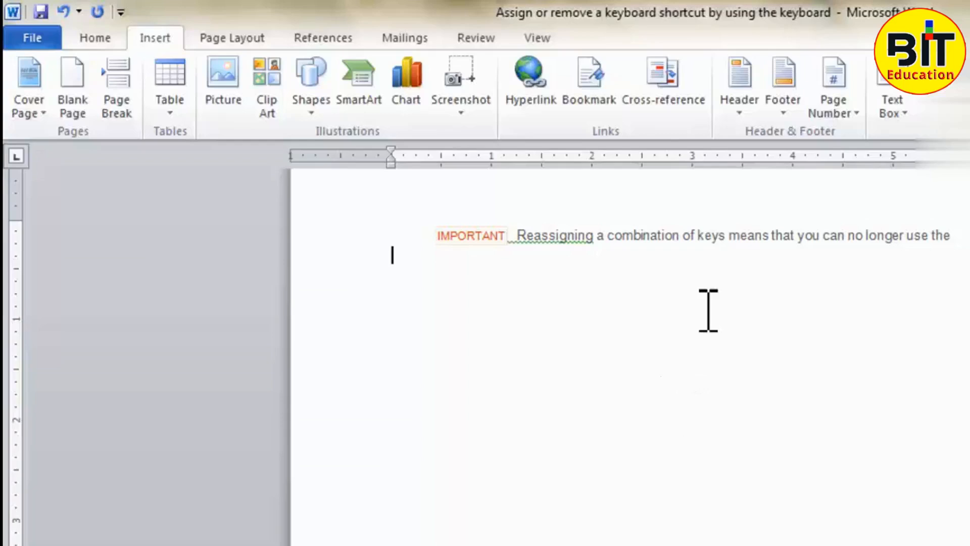
left_click(606, 101)
left_click(712, 285)
left_click(709, 298)
left_click(711, 285)
left_click(707, 297)
left_click(706, 284)
left_click(708, 298)
left_click(707, 285)
left_click(708, 298)
left_click(708, 285)
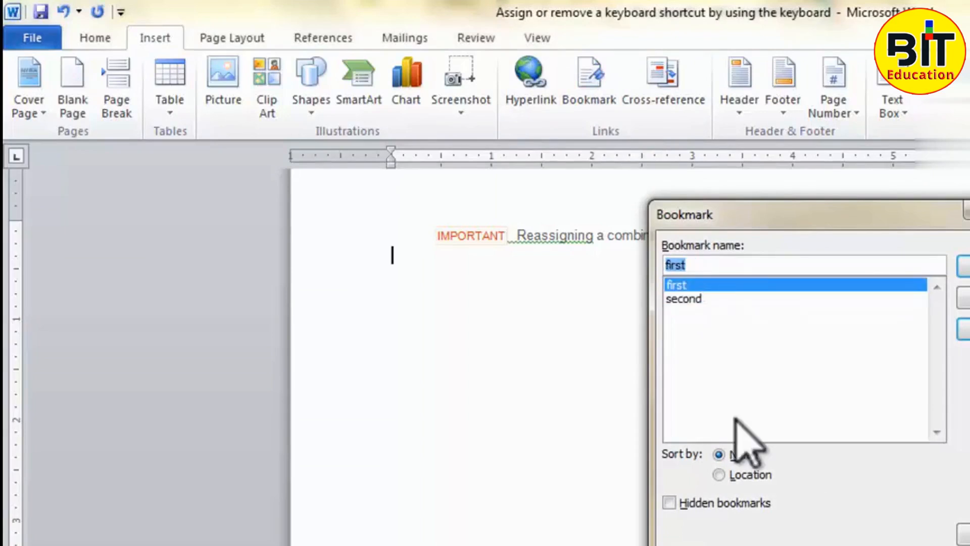
left_click(736, 454)
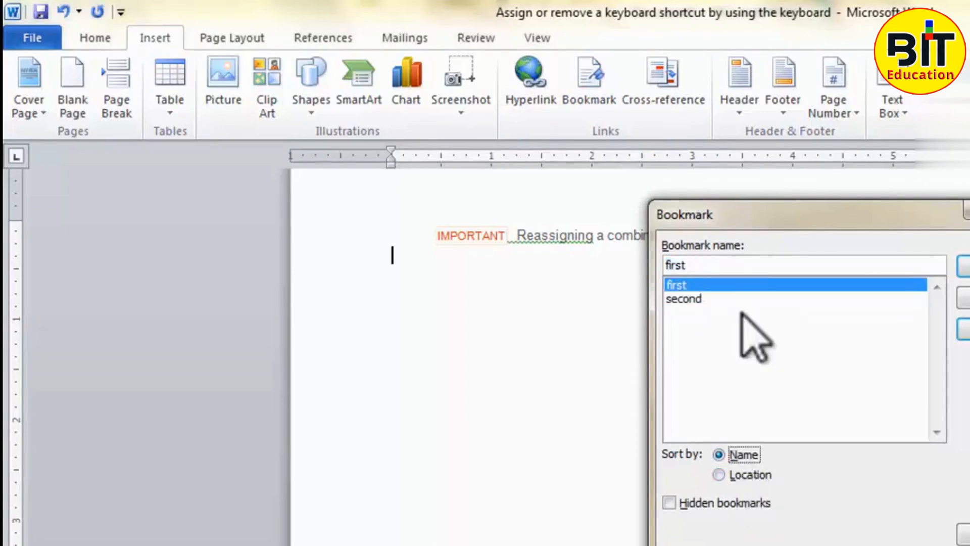
left_click(725, 285)
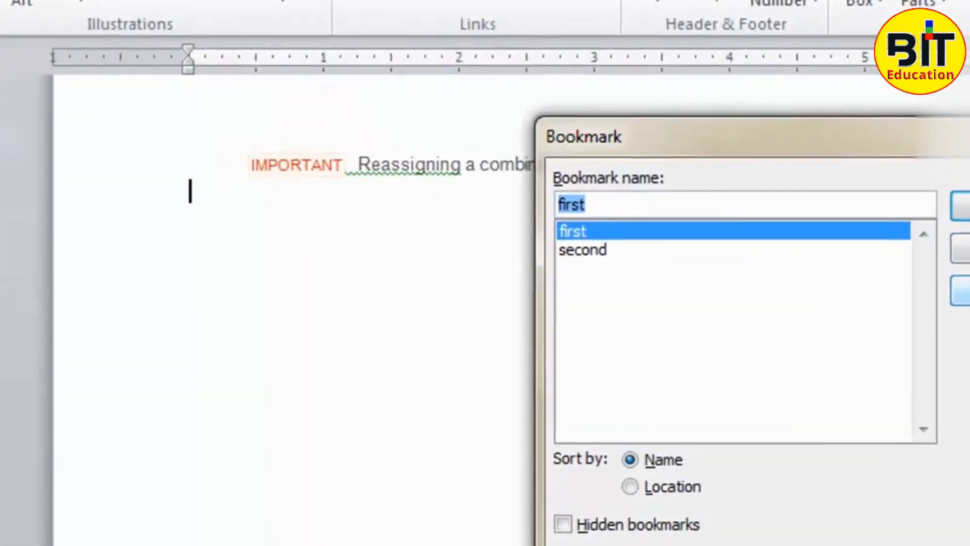
left_click(967, 303)
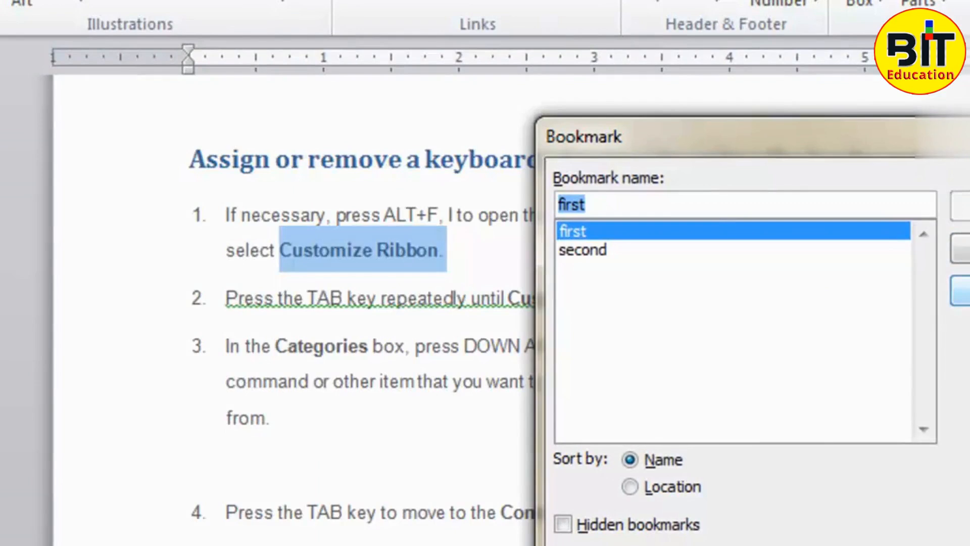
left_click(645, 251)
left_click(968, 291)
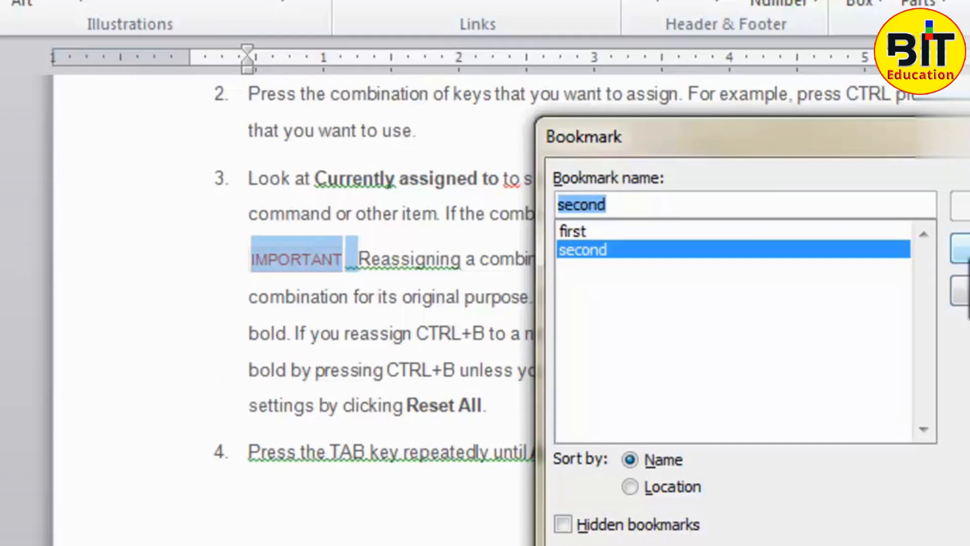
- Delete the bookmark "first" and close the Bookmark dialog
left_click(703, 231)
left_click(962, 249)
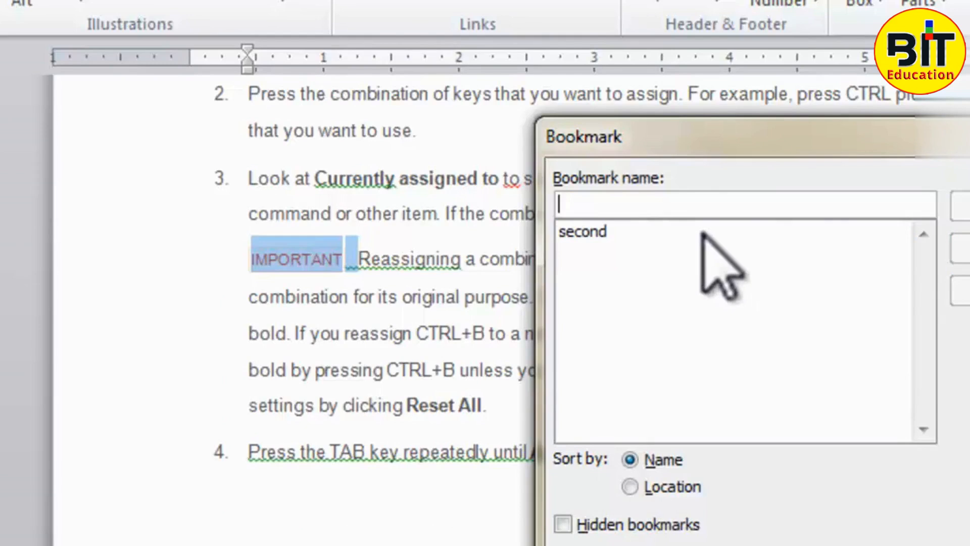
key("Escape")
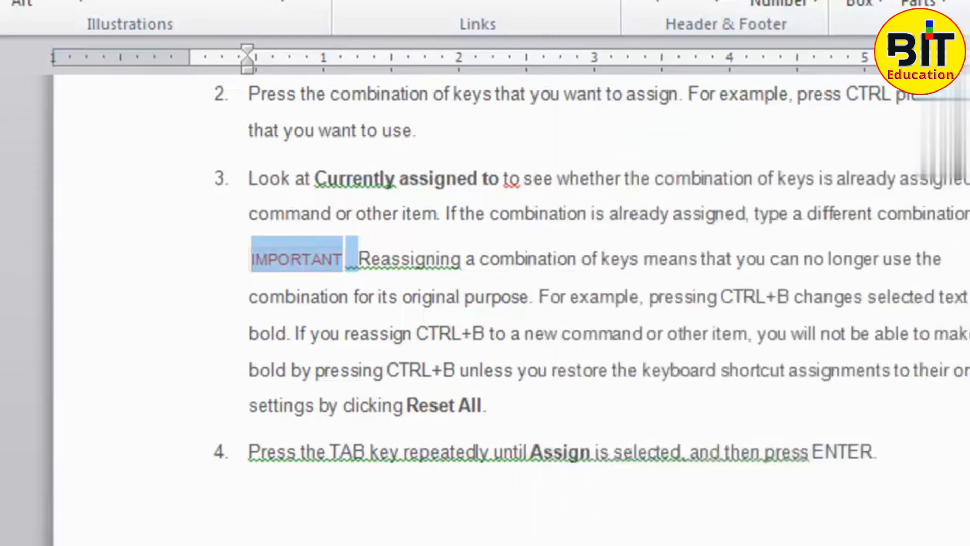
left_click(963, 333)
- Examine the available cross-reference types and the headings offered for the Heading type, inserting nothing
scroll(750, 232, "up", 10)
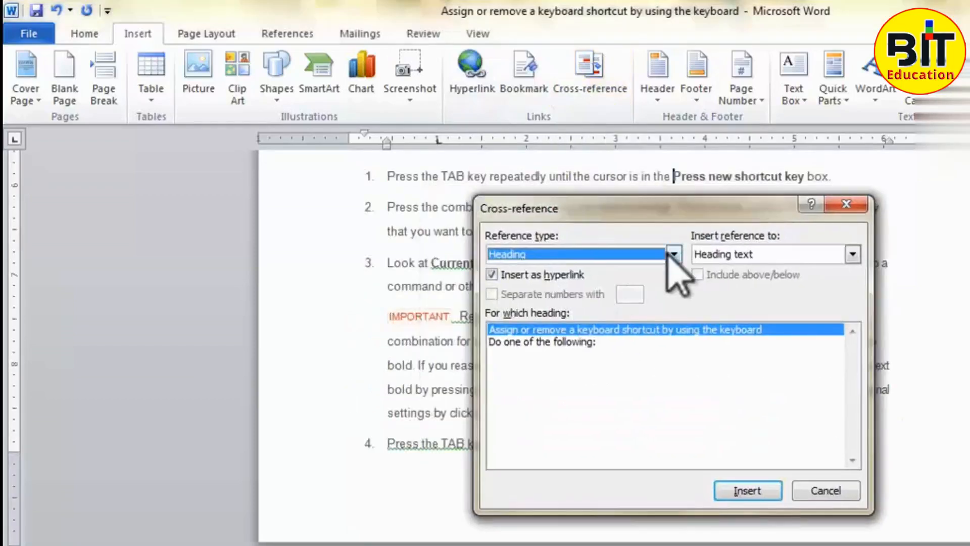
left_click(675, 254)
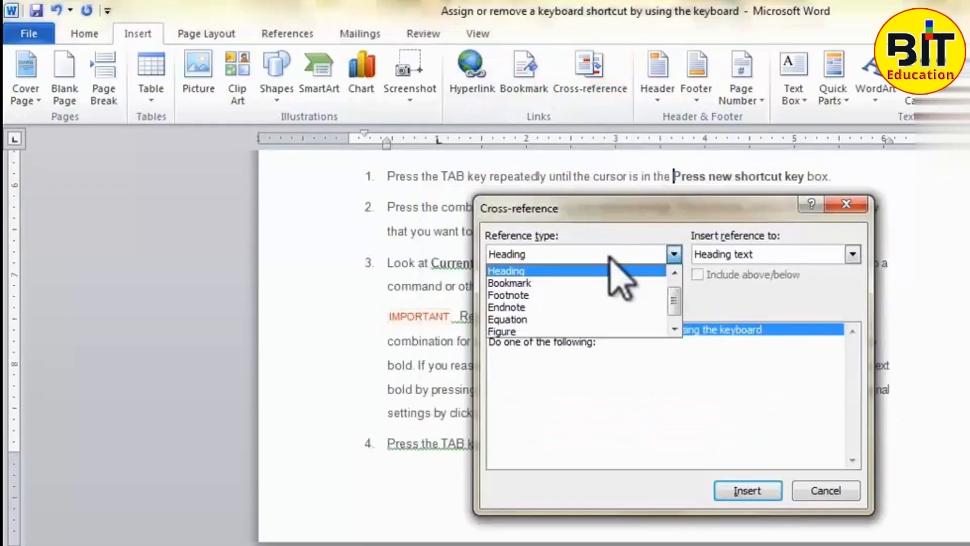
scroll(610, 256, "up", 1)
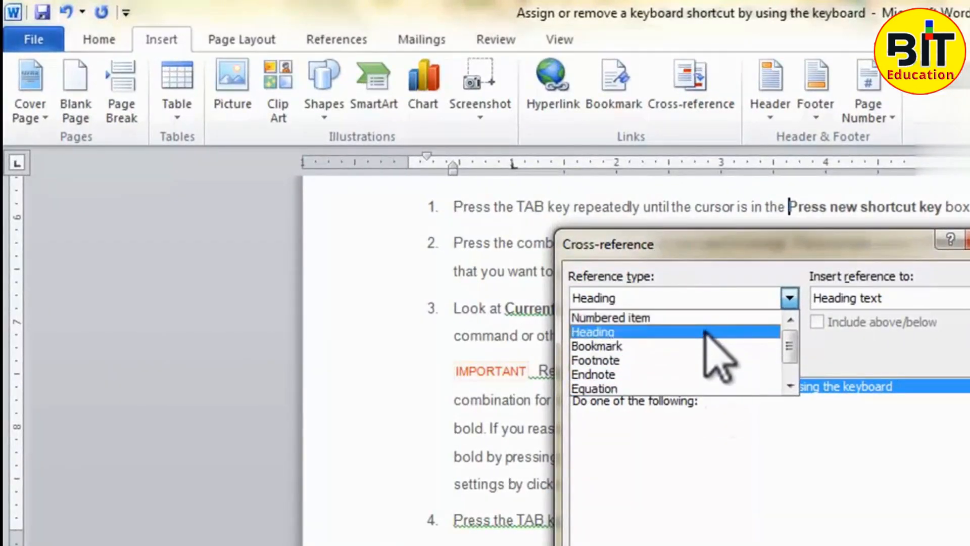
left_click(704, 331)
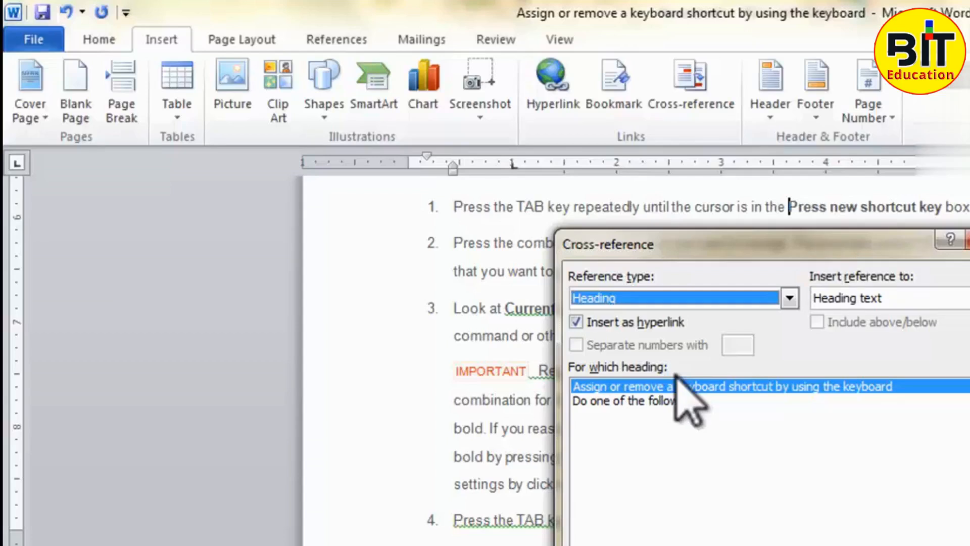
left_click(969, 240)
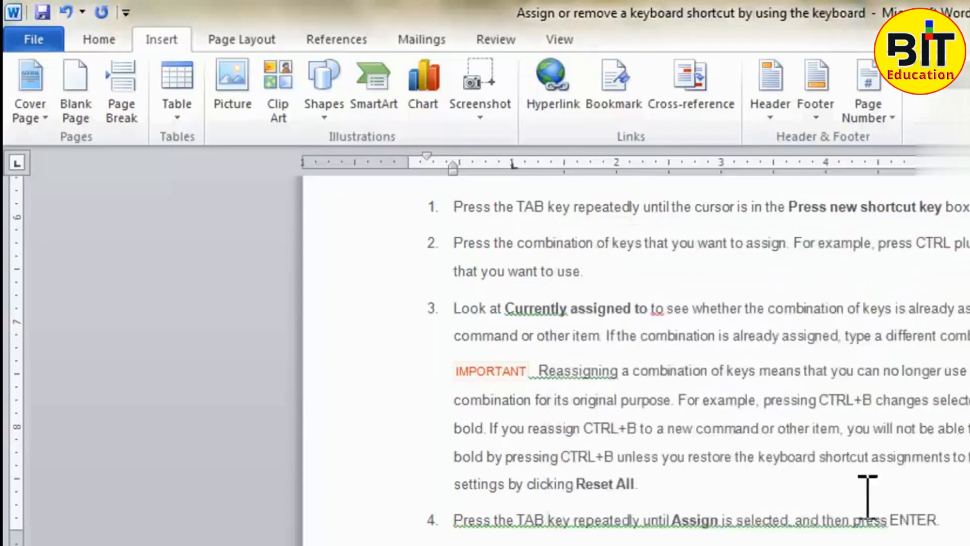
- Compare the document's headings with those offered for a Heading cross-reference, leaving the dialog without inserting
scroll(864, 500, "down", 8)
scroll(808, 498, "down", 3)
scroll(763, 430, "up", 12)
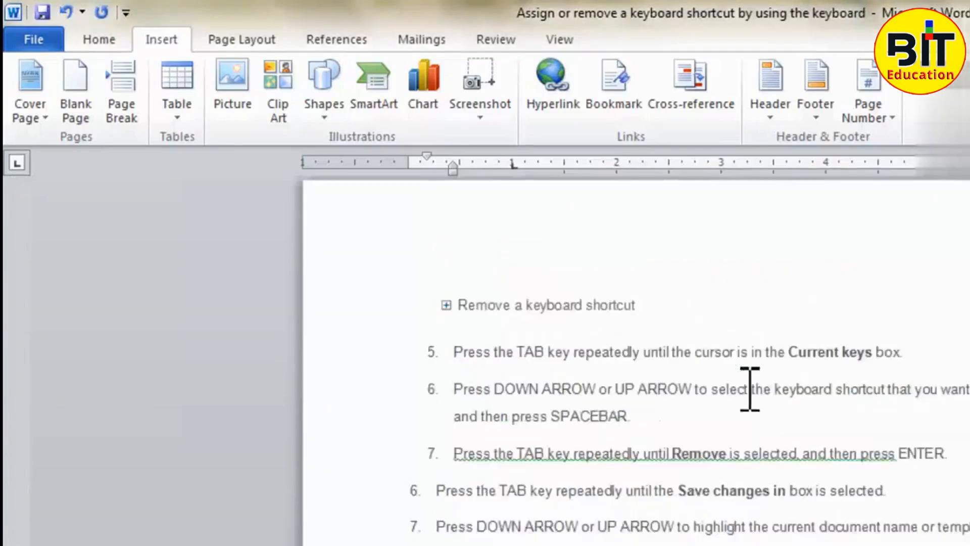
left_click(684, 109)
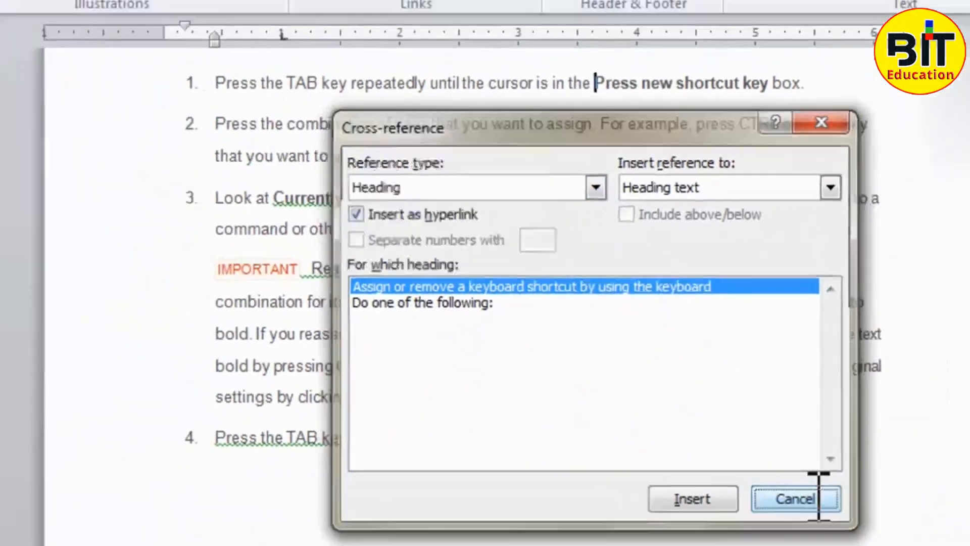
left_click(775, 501)
- Apply the Heading 1 style to the title "Assign or remove a keyboard shortcut by using the mouse"
scroll(708, 425, "down", 15)
scroll(717, 405, "up", 9)
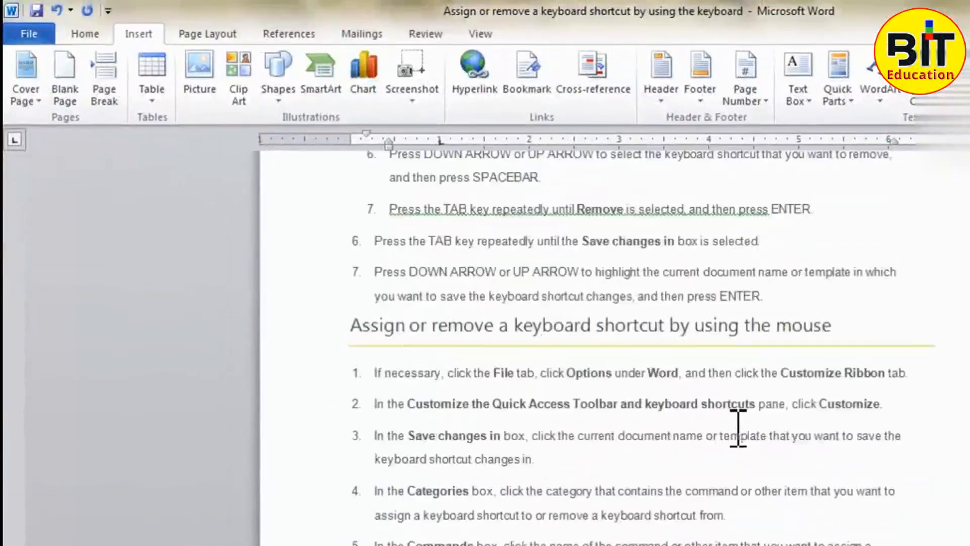
left_click_drag(862, 325, 364, 331)
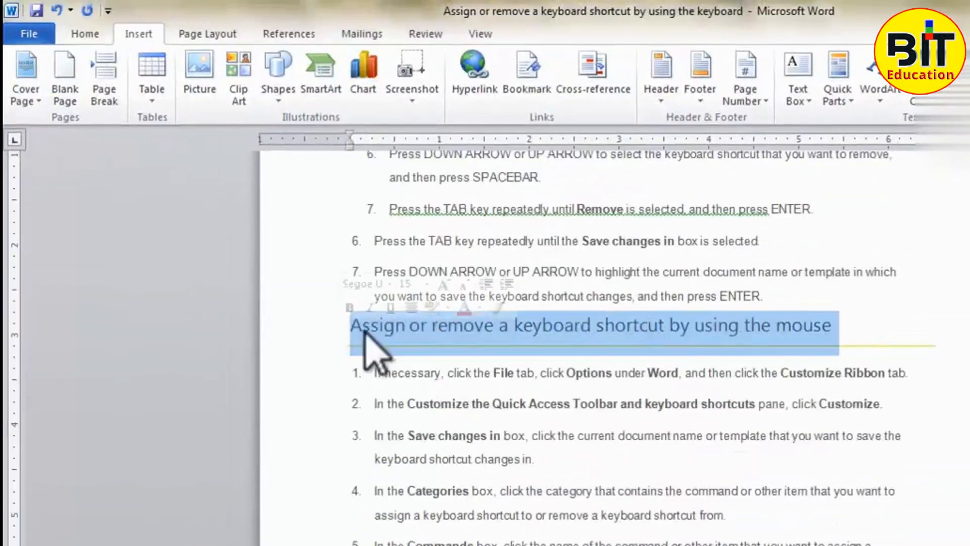
left_click(86, 34)
left_click(778, 86)
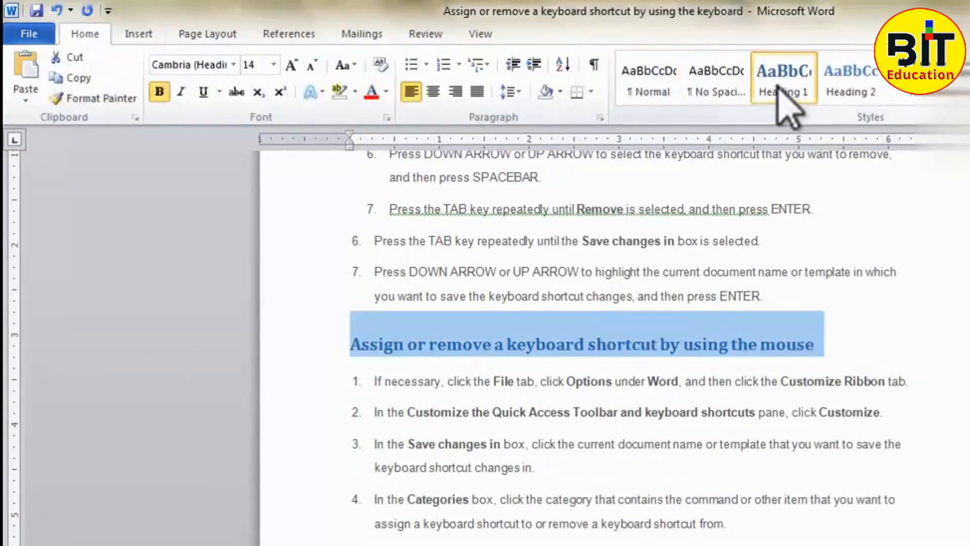
- Check that the "using the mouse" title is offered as a cross-reference heading, and cancel the dialog
scroll(629, 284, "up", 3)
left_click(628, 277)
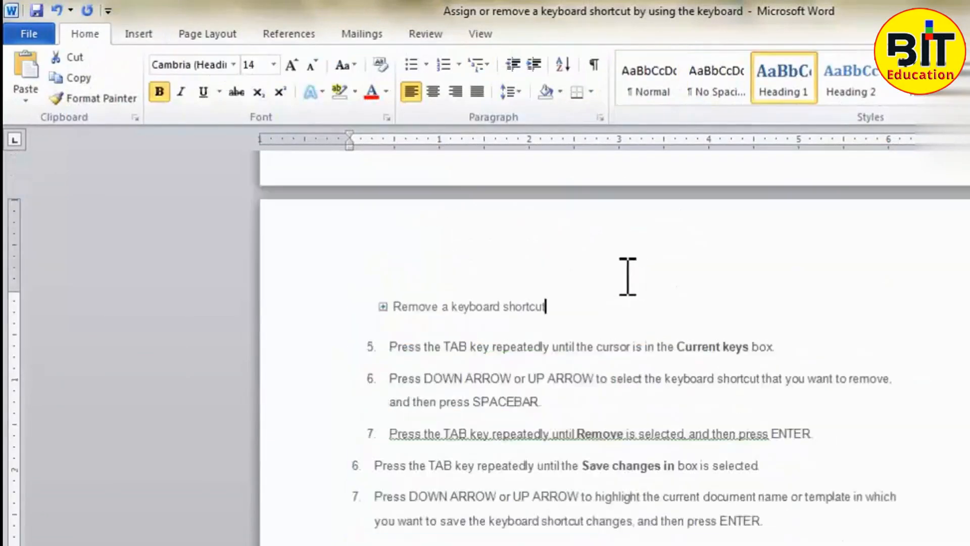
left_click(139, 34)
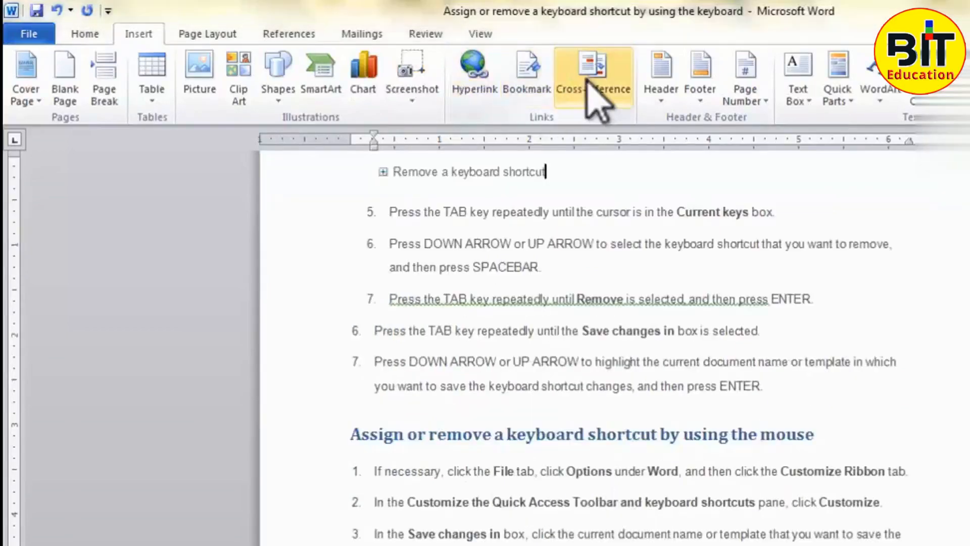
left_click(592, 71)
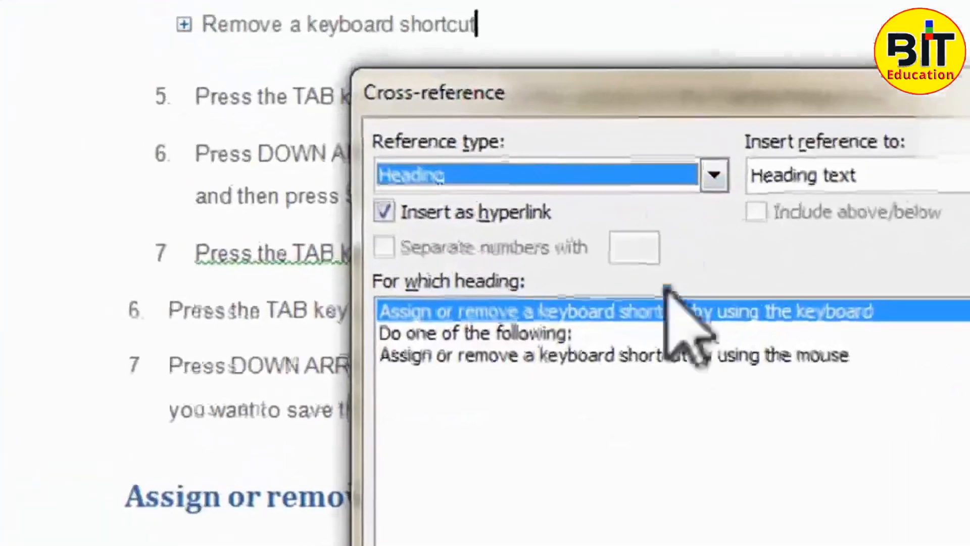
left_click(525, 333)
left_click(563, 308)
left_click(562, 354)
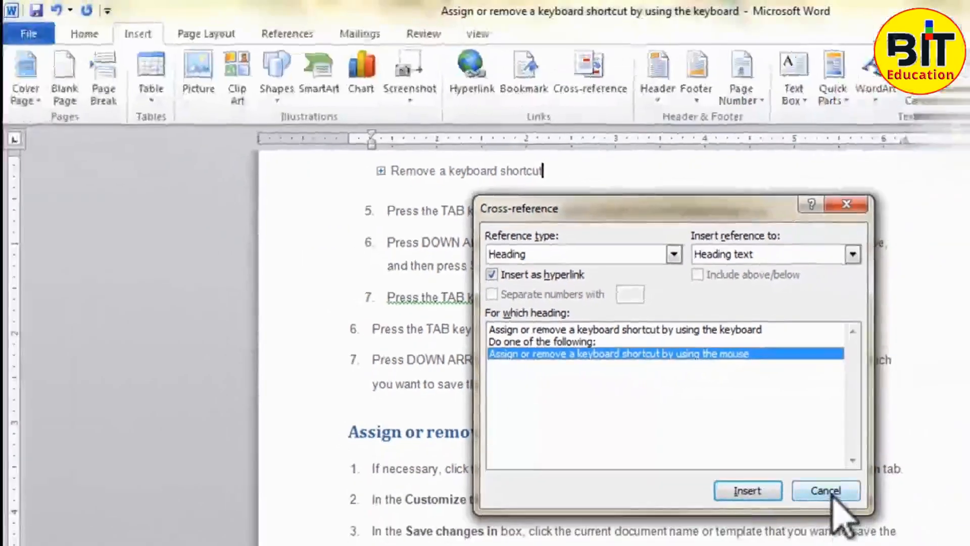
left_click(826, 490)
- Insert a hyperlinked heading-text cross-reference to "Assign or remove a keyboard shortcut by using the keyboard" on the blank line below the IMPORTANT text
scroll(825, 500, "down", 15)
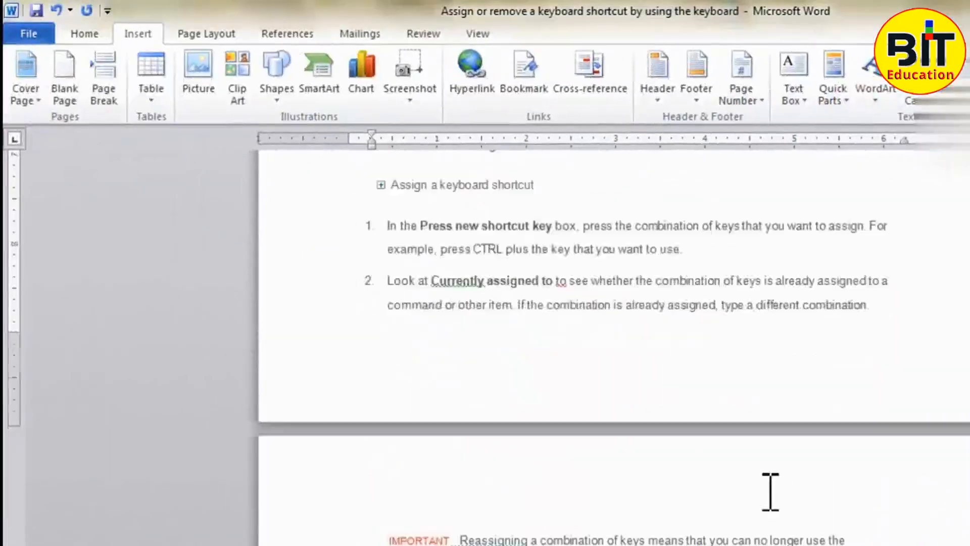
scroll(557, 350, "up", 1)
left_click(426, 382)
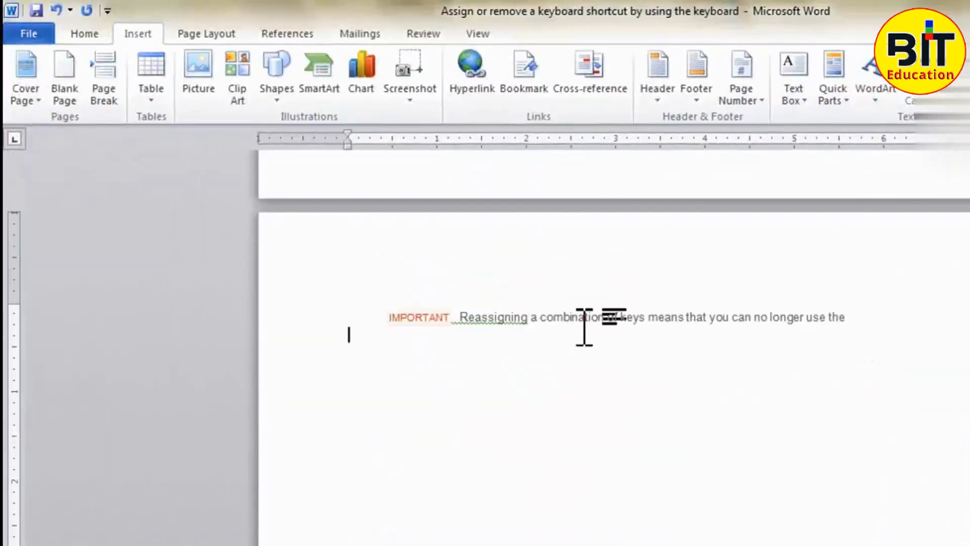
left_click(608, 85)
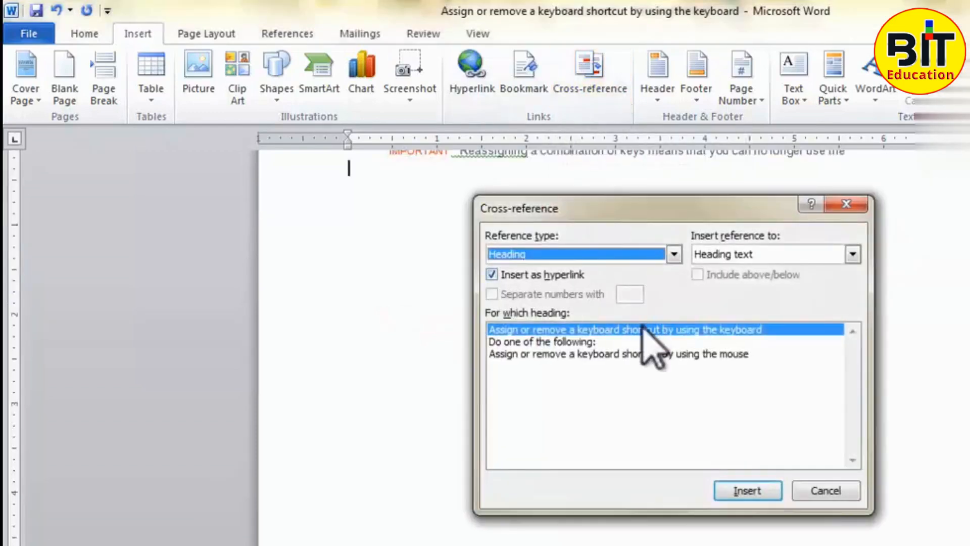
left_click(576, 342)
left_click(627, 331)
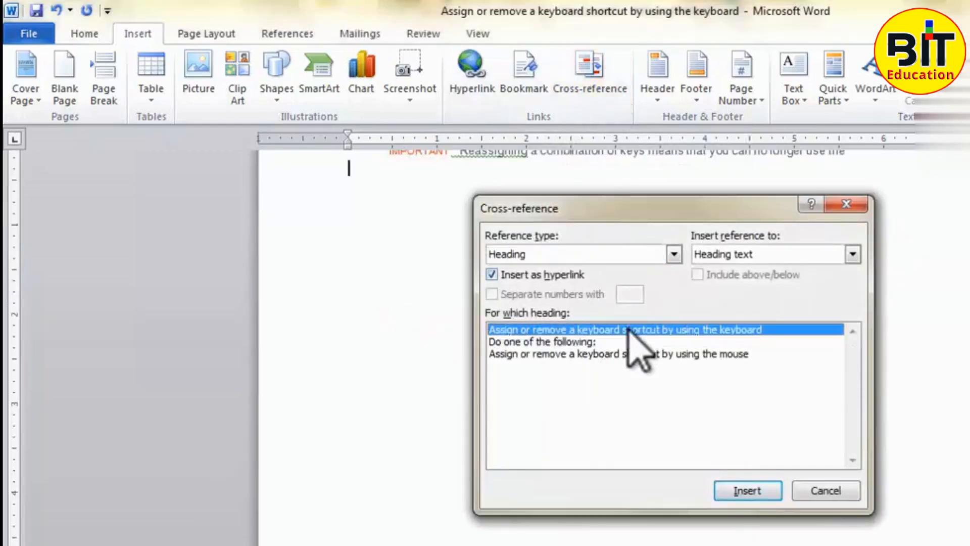
left_click(747, 493)
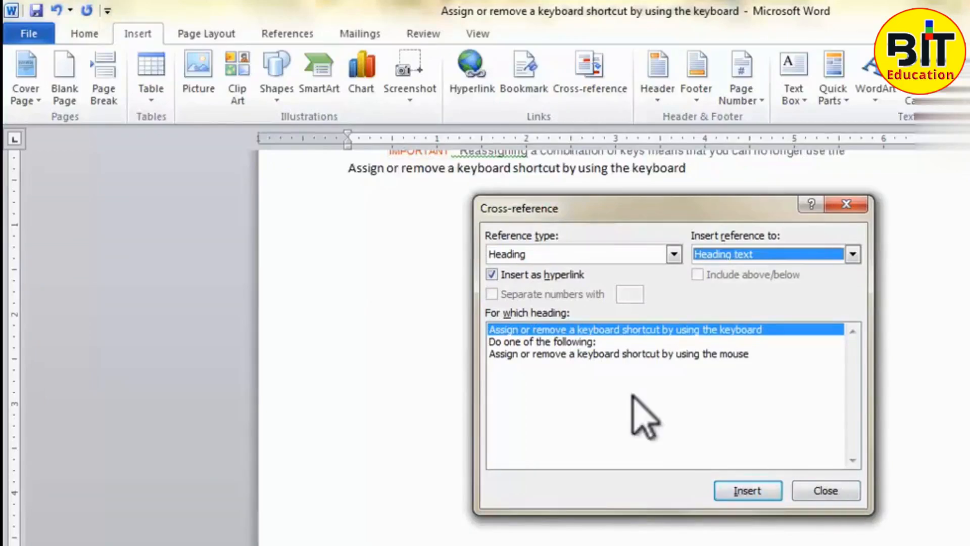
left_click(819, 491)
- Add the text "For more details : -" in front of the inserted cross-reference
left_click(346, 167)
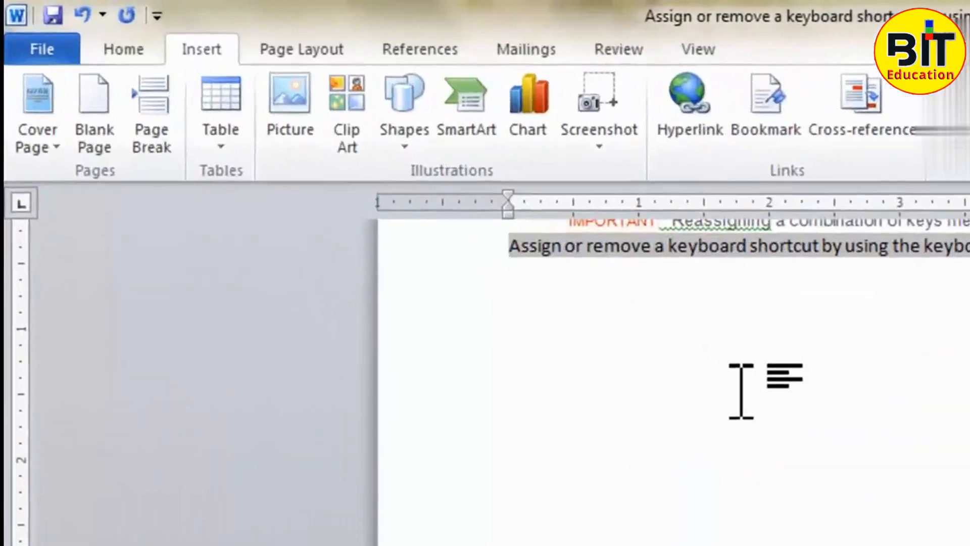
type("For more de")
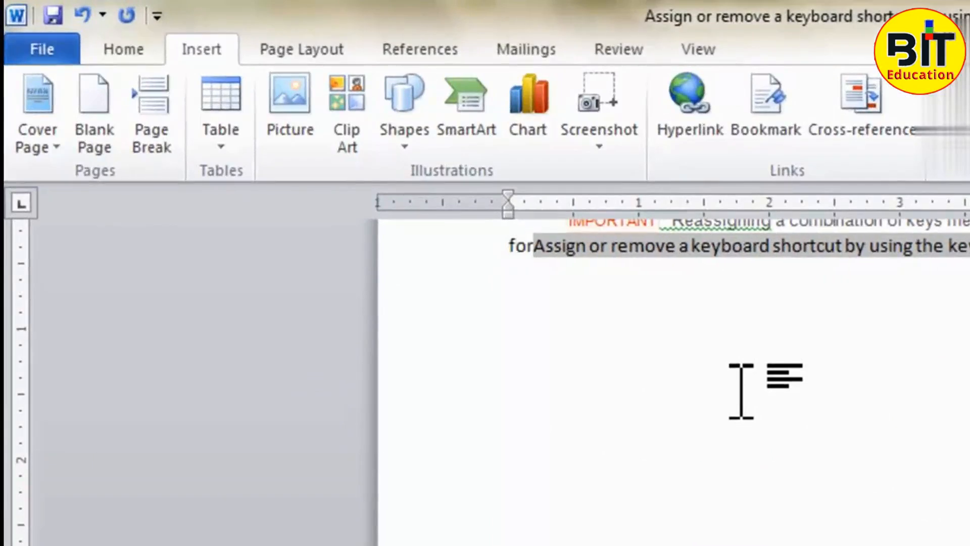
type("taiols")
key("BackSpace")
key("BackSpace")
type("l")
key("BackSpace")
key("BackSpace")
type("ls ")
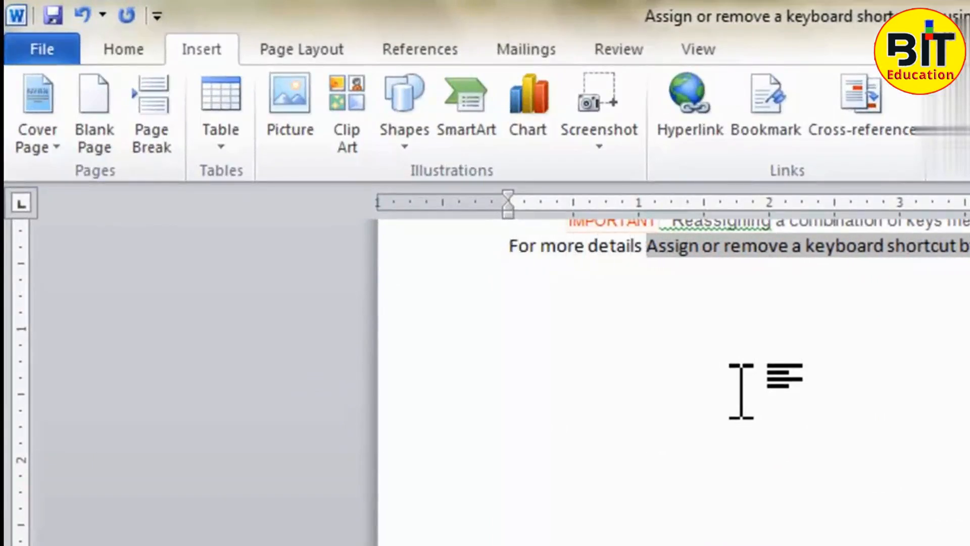
type(": -")
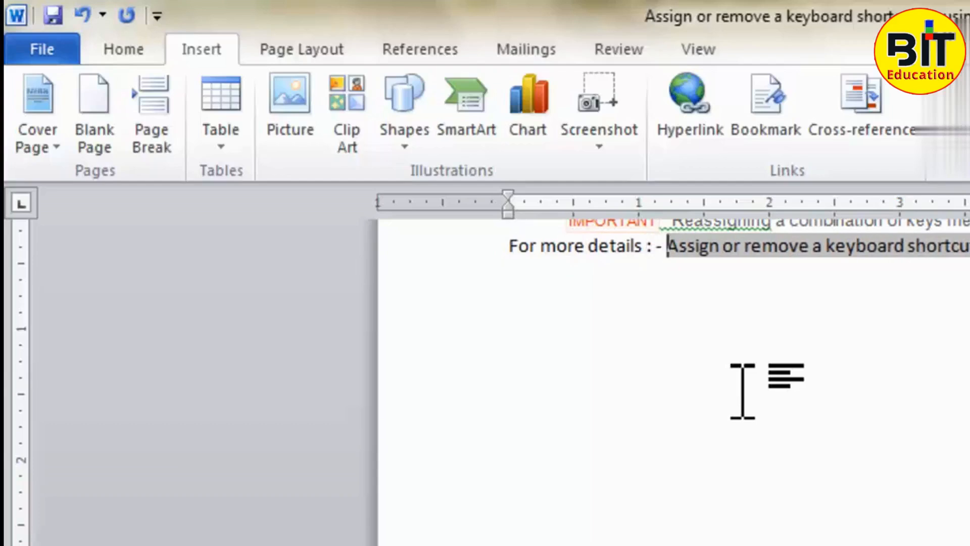
- Test the inserted cross-reference by following its link to the heading
left_click(743, 391)
scroll(744, 389, "up", 3)
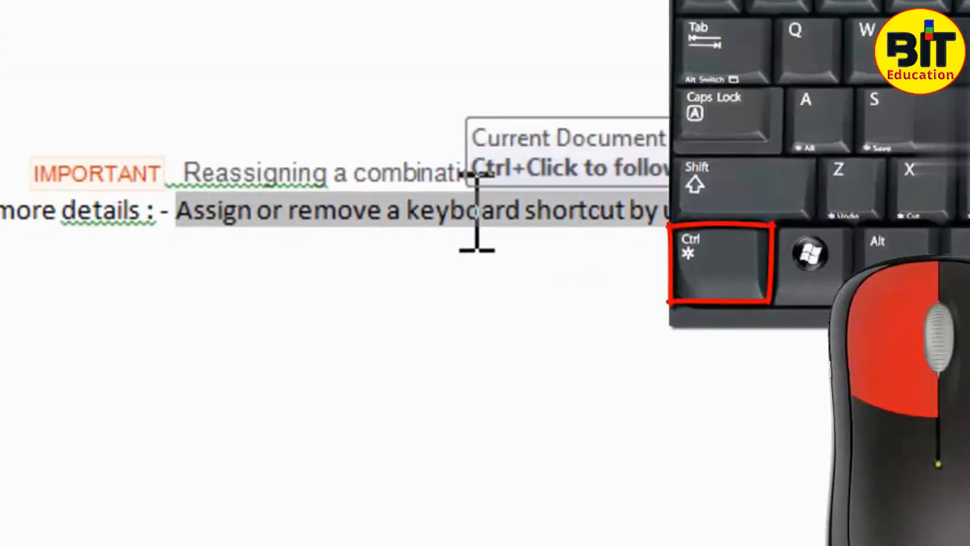
left_click(470, 211, "ctrl")
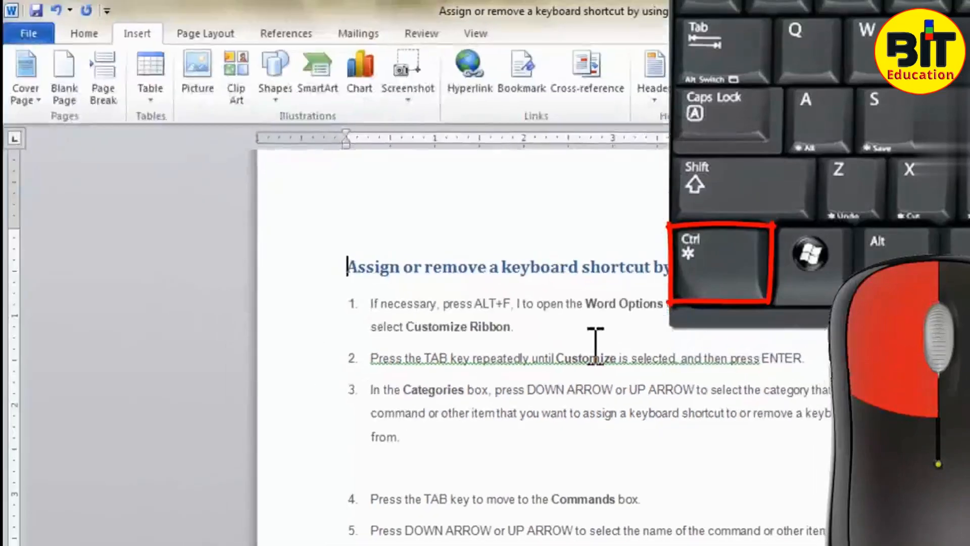